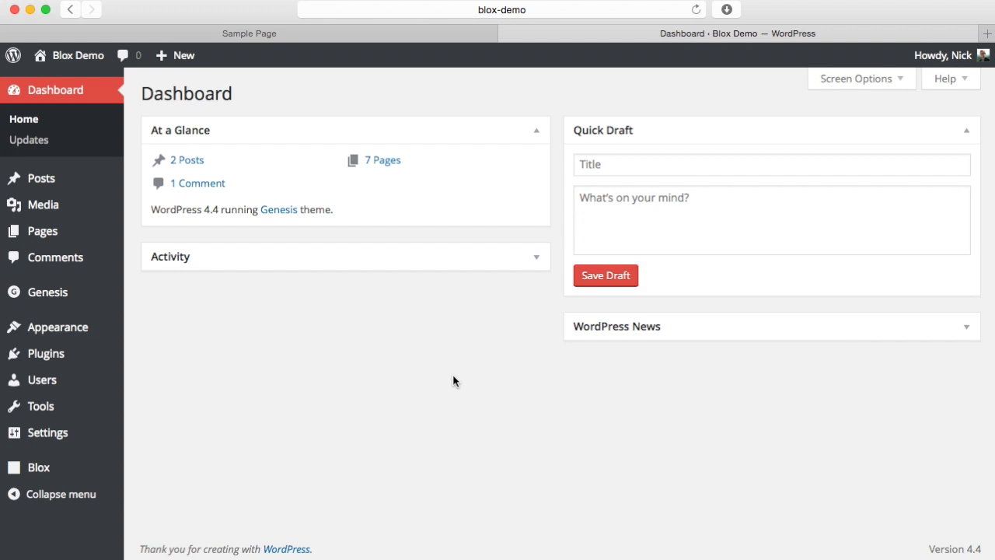
Go to Plugins > Blox > Licenses & Addons and focus the Widgets Addon License Key field.
mouse_move(68, 305)
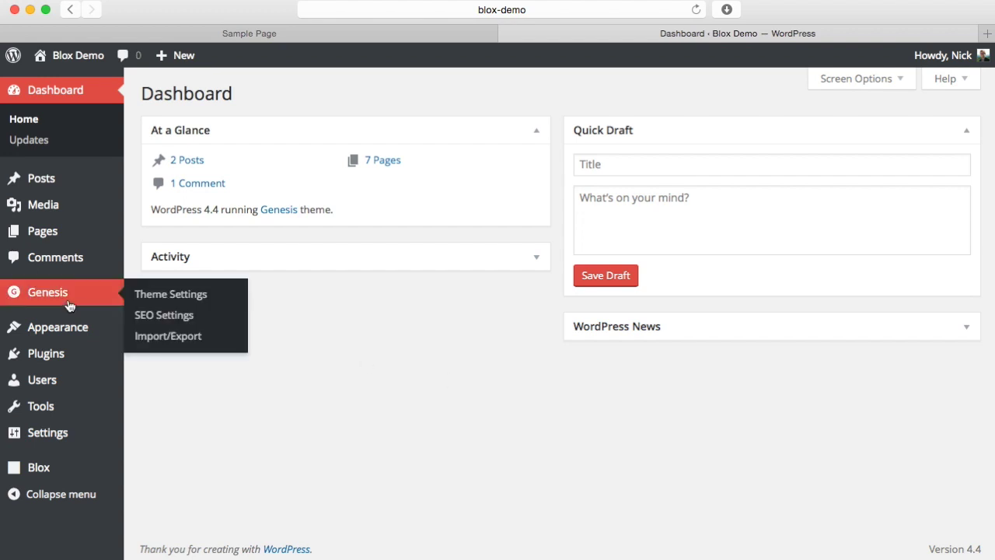
click(50, 354)
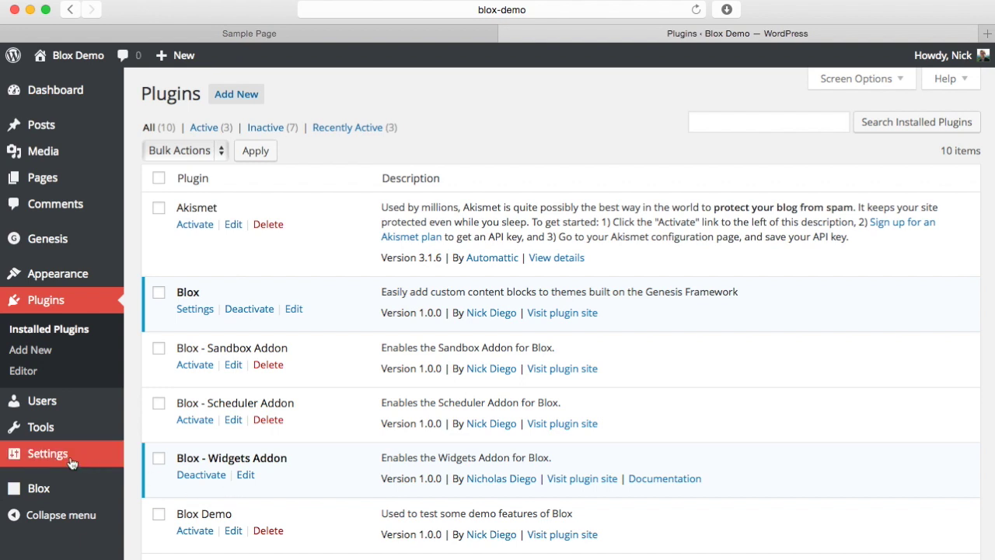
mouse_move(82, 466)
mouse_move(78, 490)
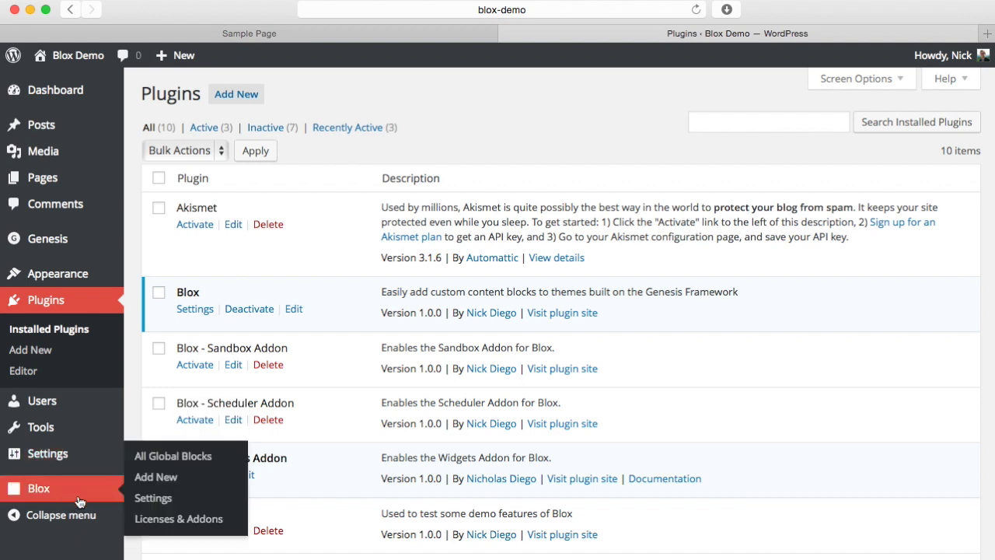
click(156, 525)
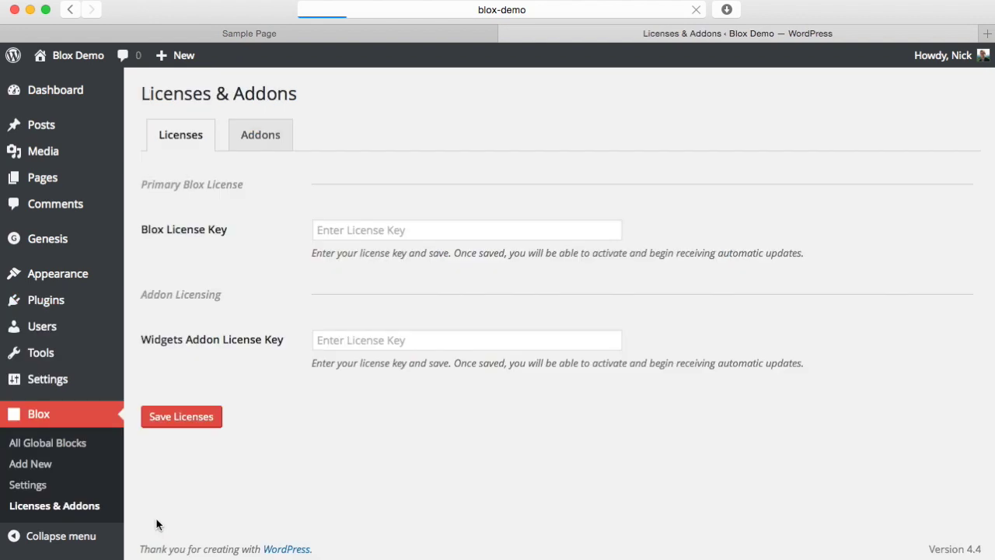
click(355, 342)
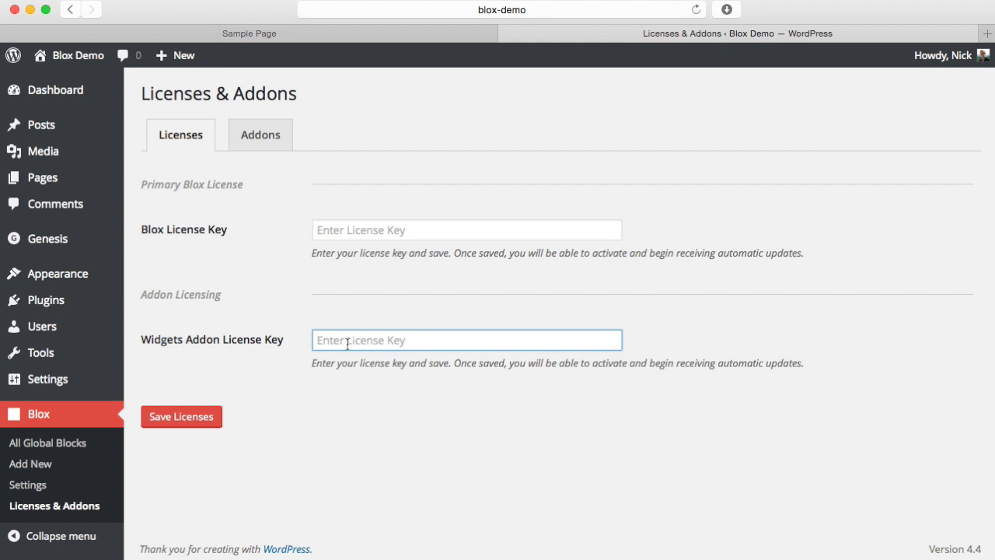
click(314, 36)
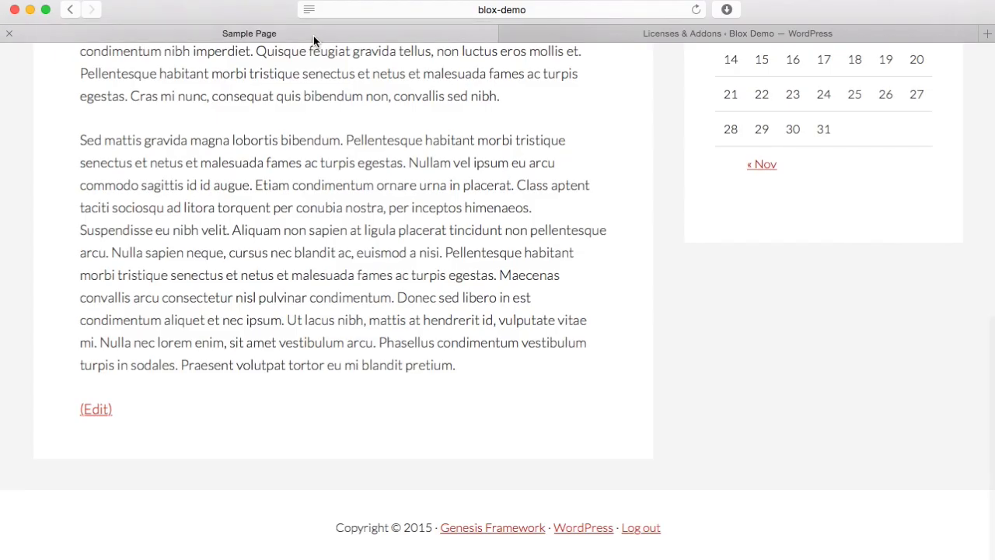
scroll(517, 340, up, 15)
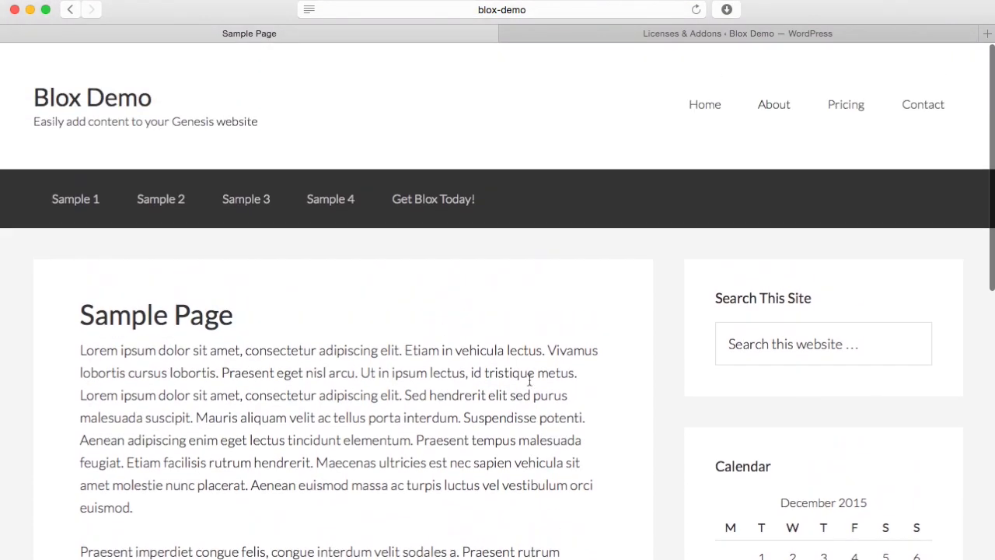
scroll(529, 382, down, 10)
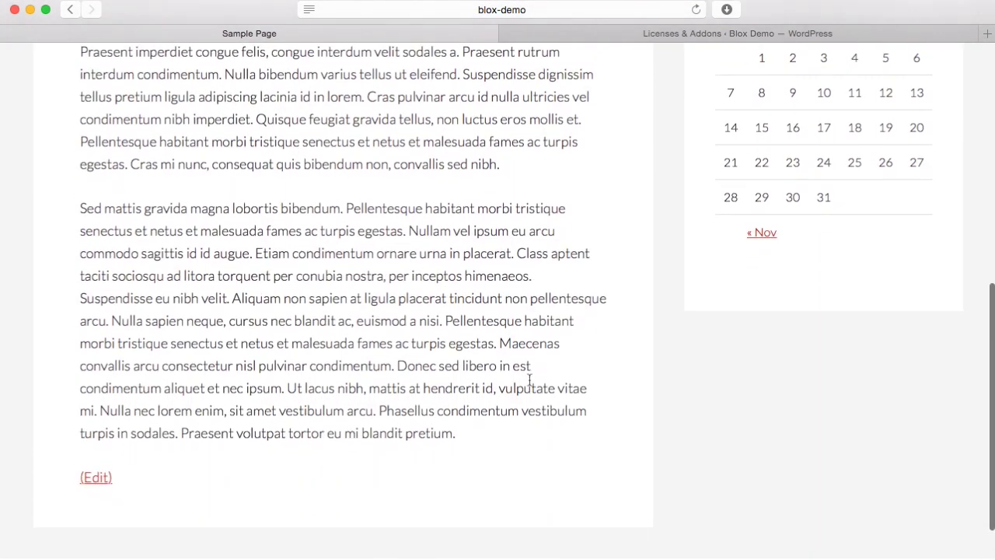
scroll(530, 380, up, 6)
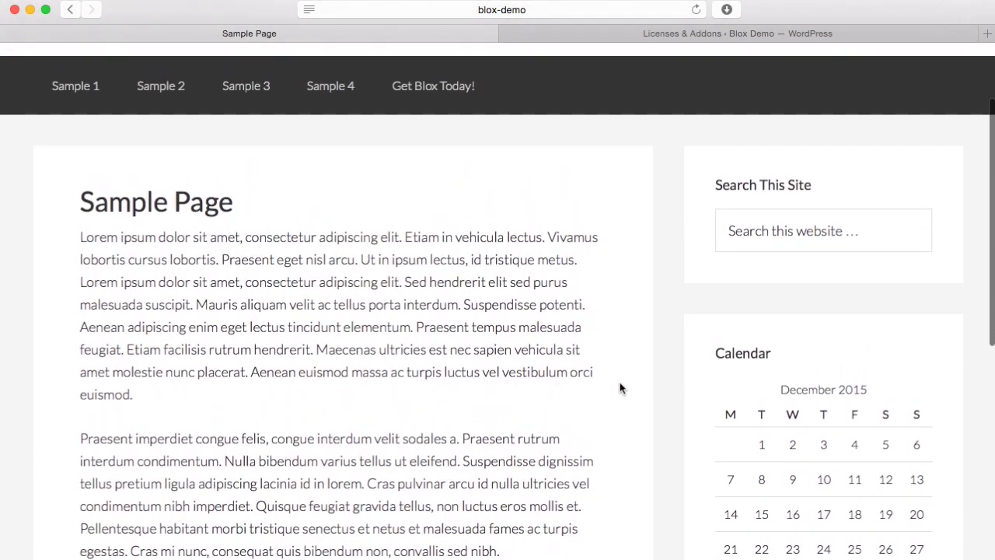
scroll(781, 390, down, 10)
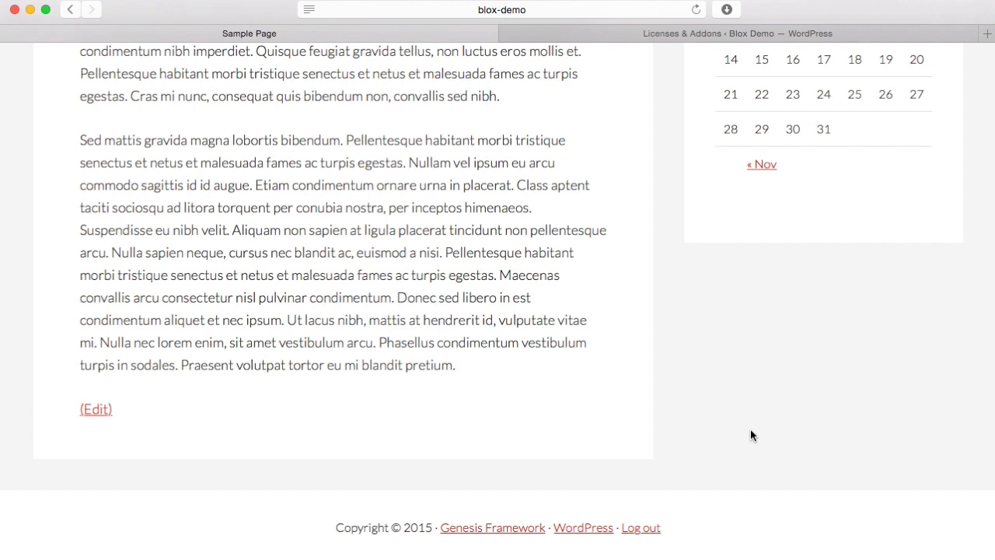
click(603, 34)
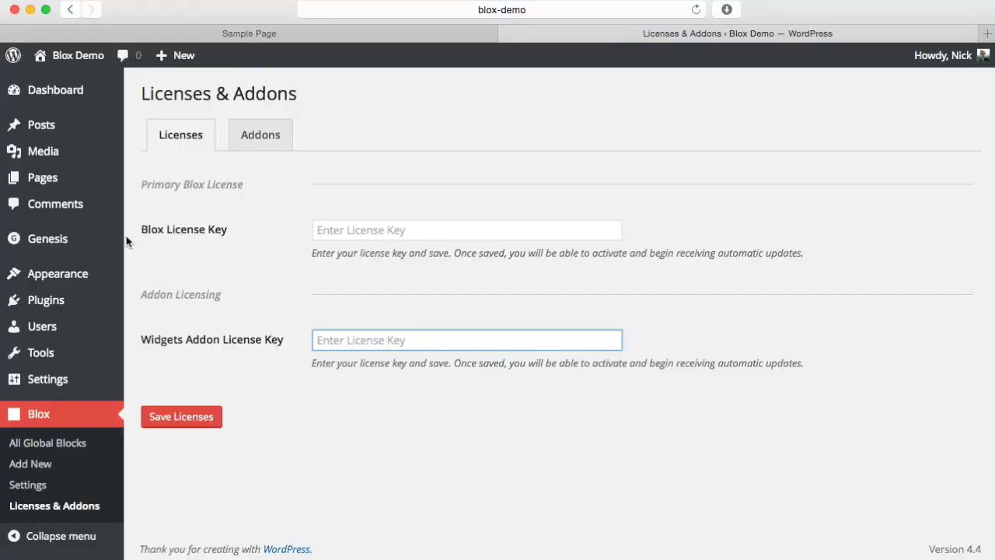
Open Appearance > Widgets and expand the Blox Widgets area to list its Featured Page Advanced widgets.
mouse_move(100, 284)
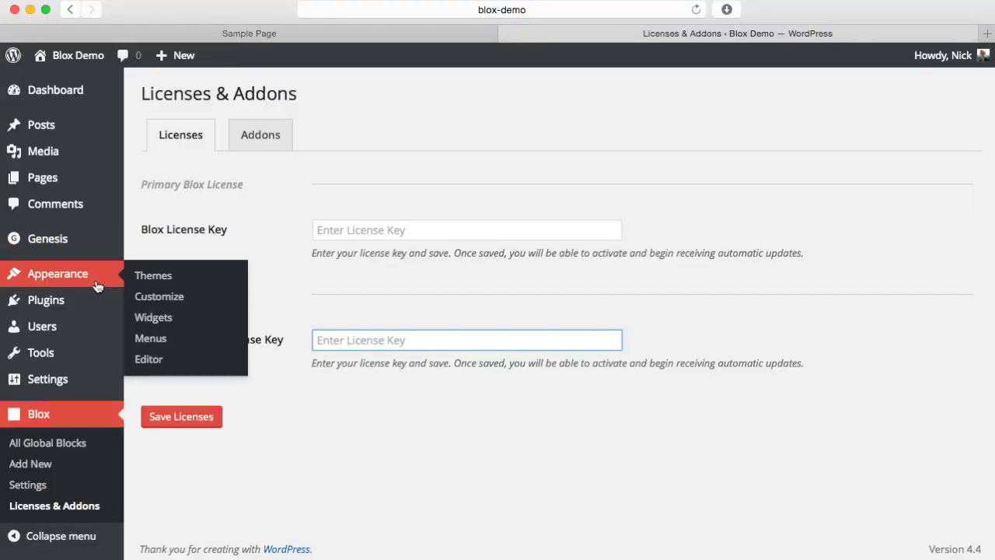
click(146, 319)
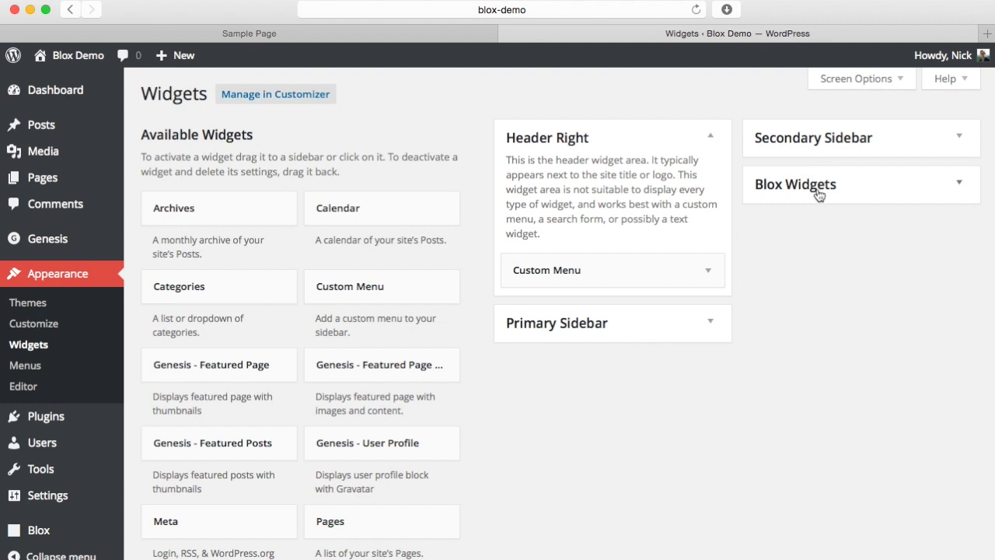
click(961, 187)
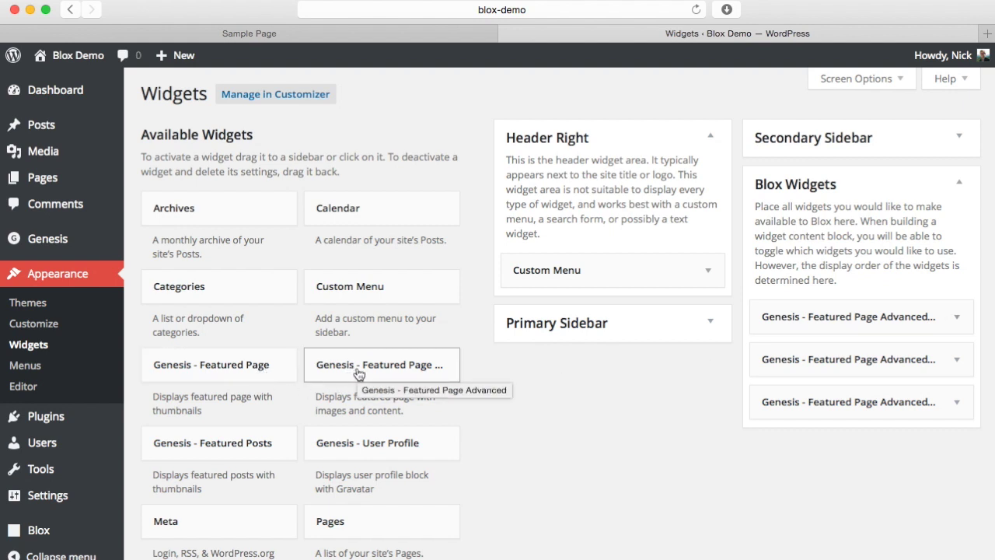
Save the Featured Page One widget's settings and collapse it.
click(956, 325)
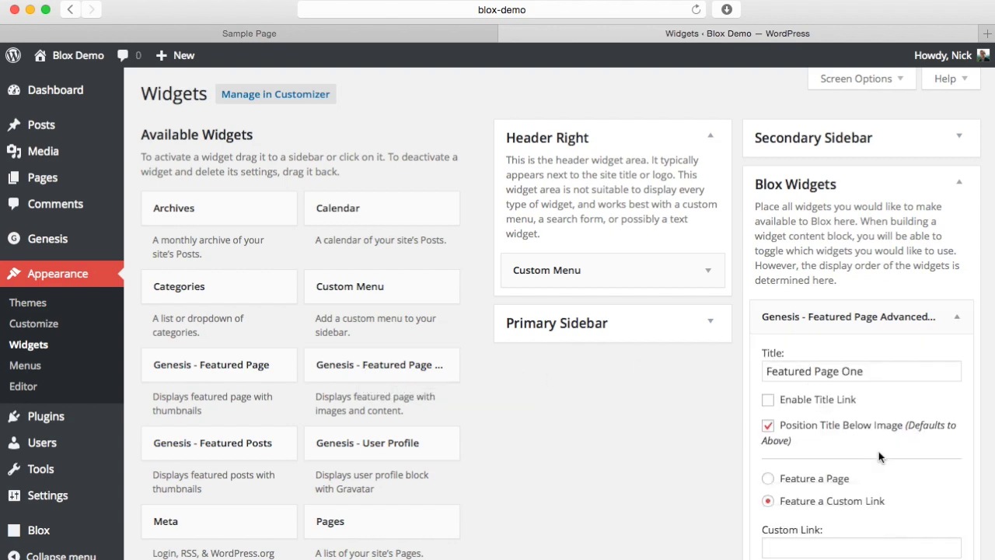
scroll(879, 451, down, 10)
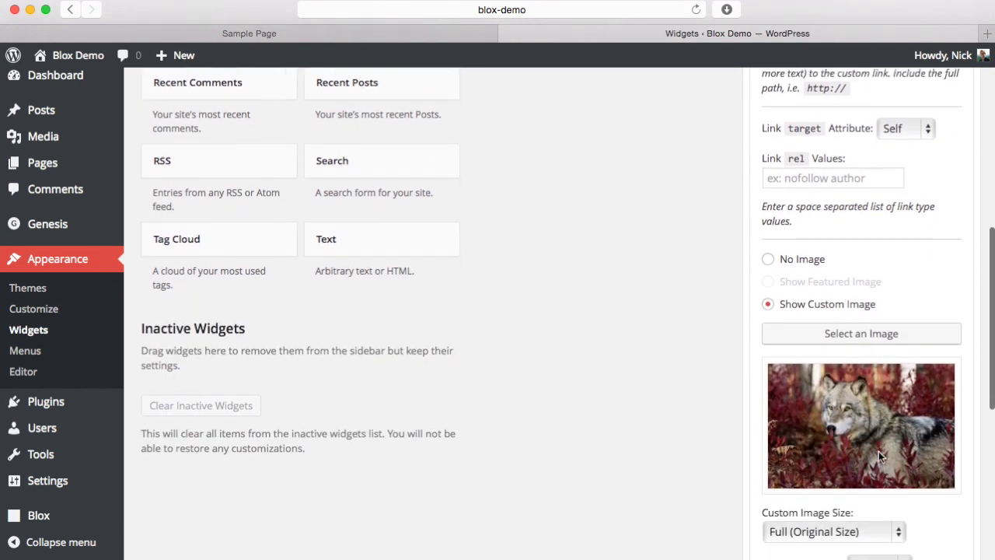
scroll(878, 451, down, 1)
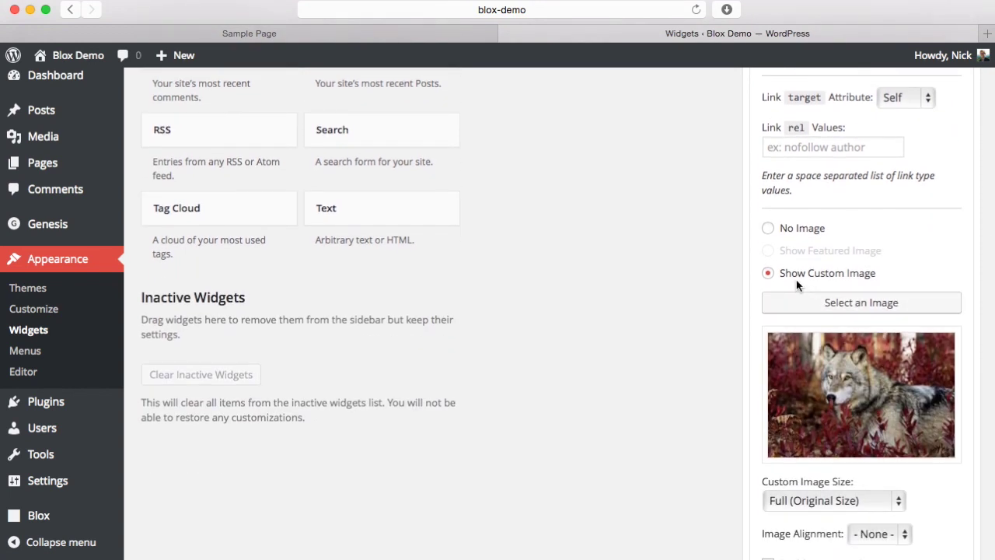
scroll(796, 284, up, 3)
scroll(797, 286, down, 8)
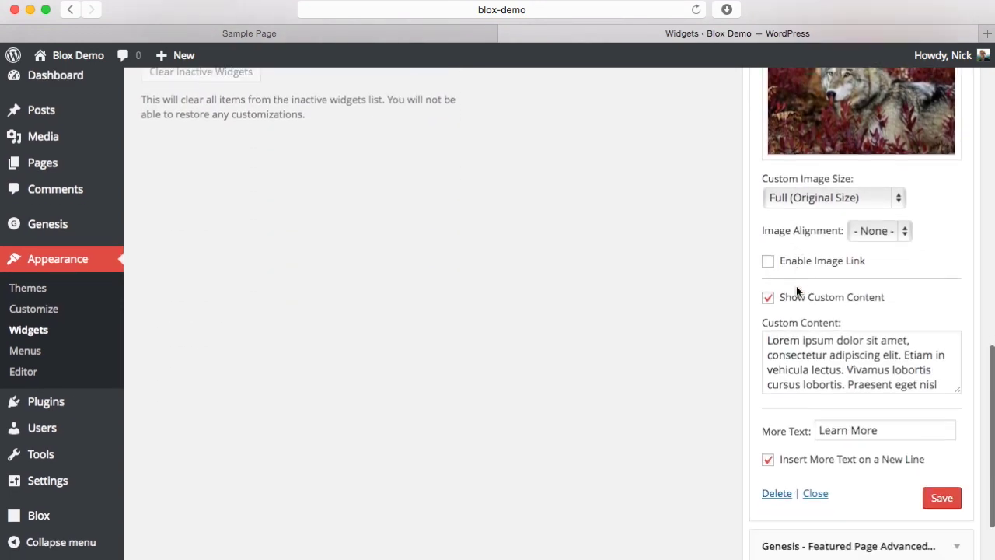
scroll(797, 291, down, 3)
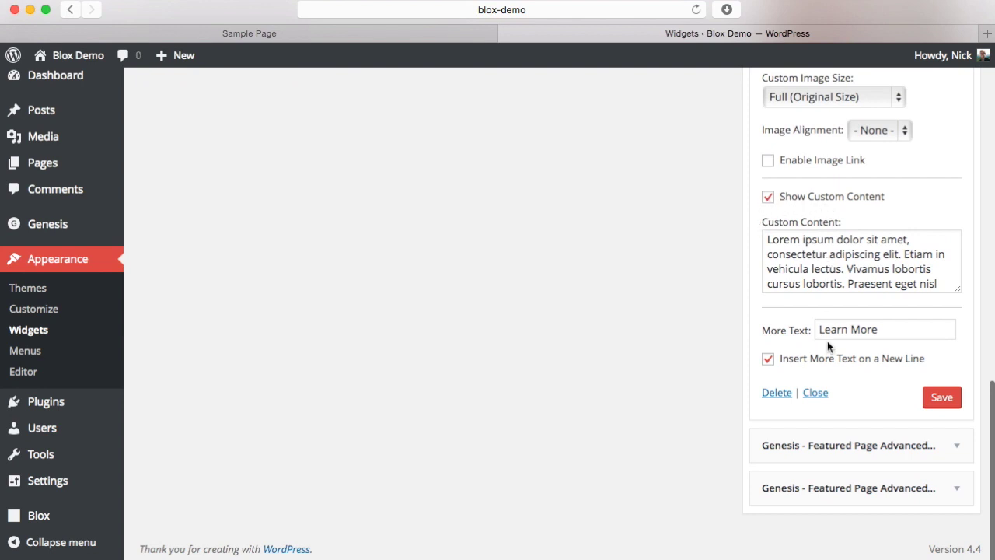
click(927, 400)
scroll(930, 401, up, 5)
scroll(928, 400, up, 8)
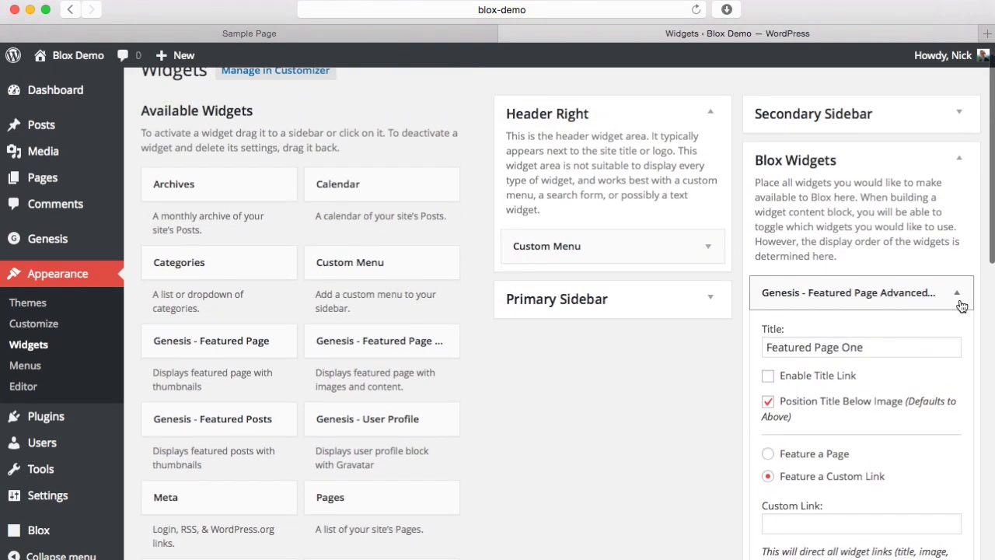
click(958, 295)
Review the Featured Page Two widget's settings, then collapse it.
click(958, 327)
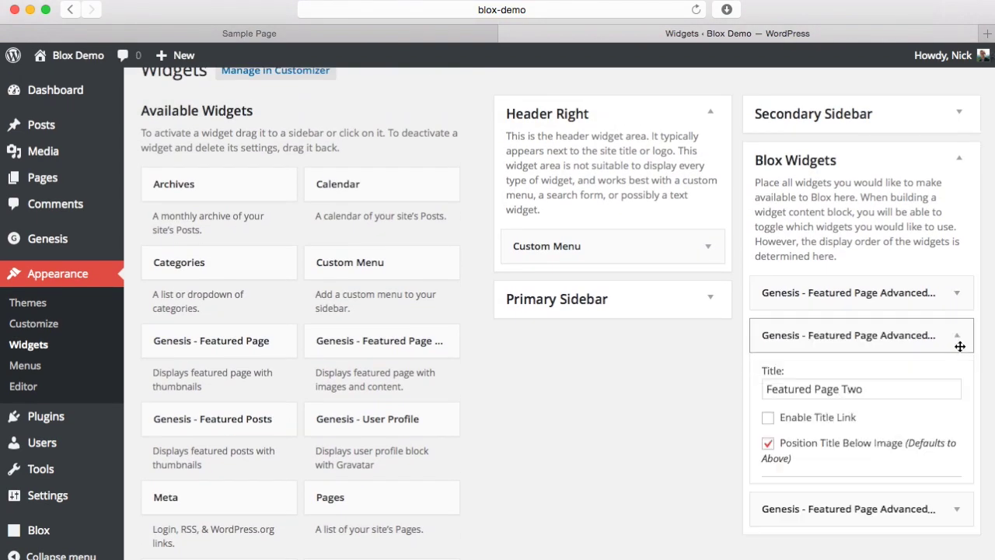
scroll(958, 366, down, 8)
scroll(958, 369, down, 5)
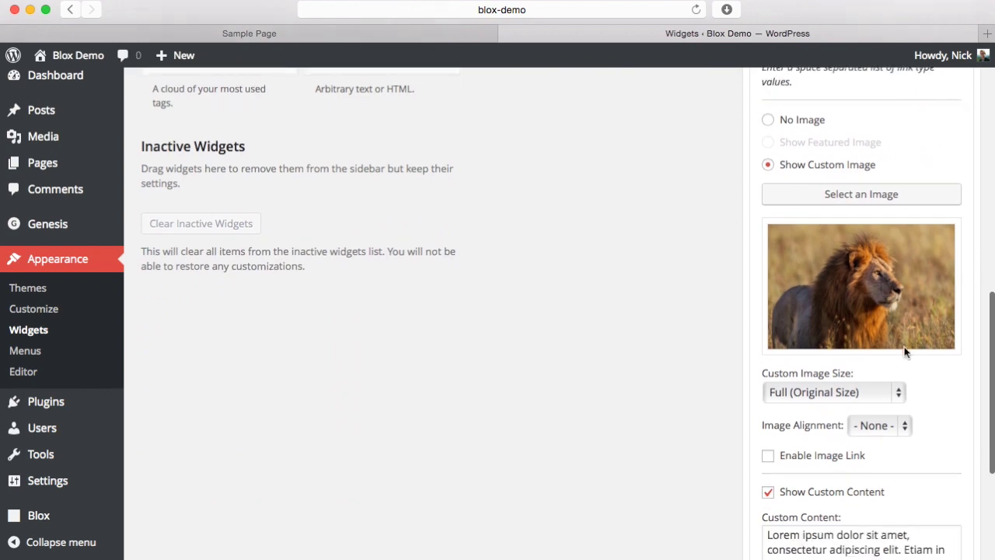
scroll(904, 353, up, 12)
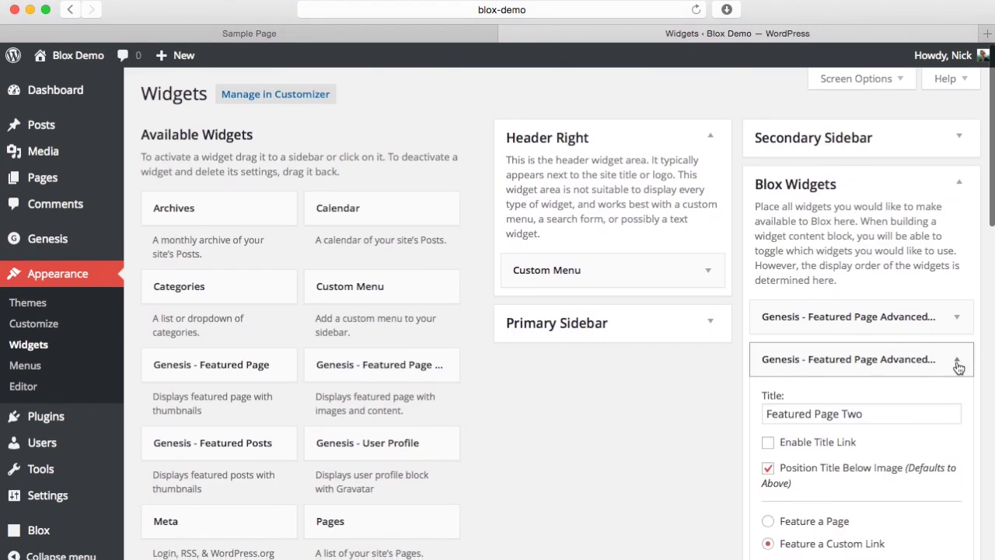
click(959, 367)
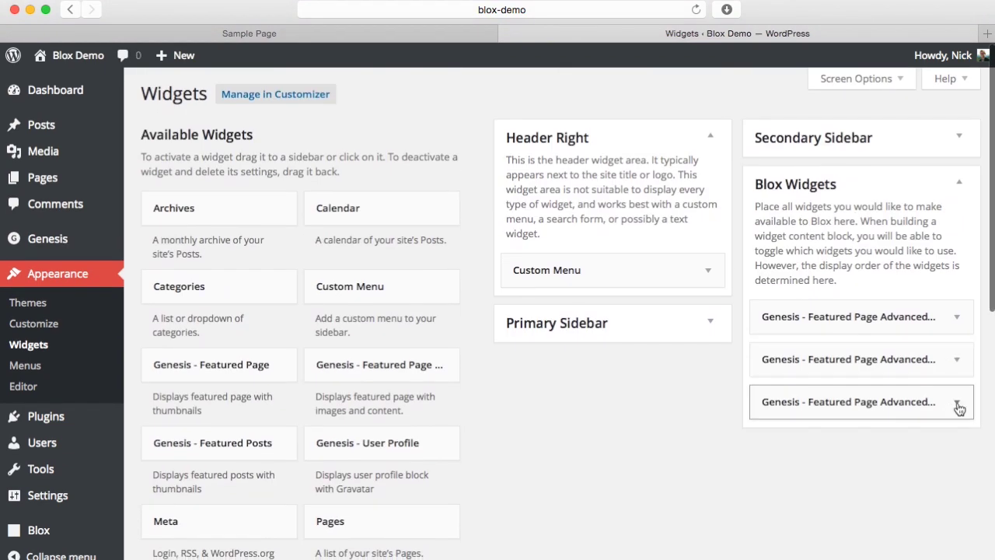
Review the Featured Page Three widget's settings, then view the live Sample Page.
click(957, 403)
scroll(950, 402, down, 10)
scroll(948, 407, down, 4)
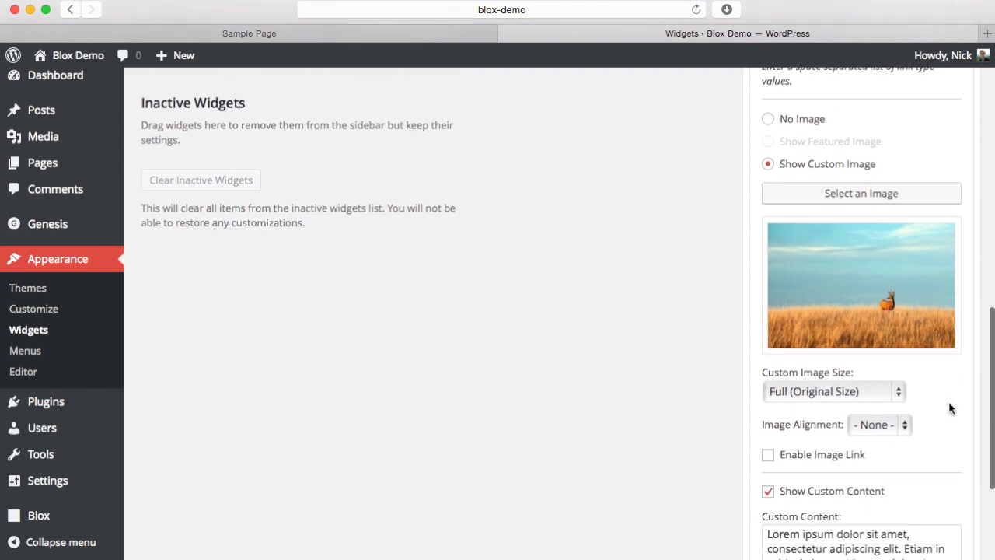
scroll(948, 407, up, 4)
scroll(948, 402, up, 8)
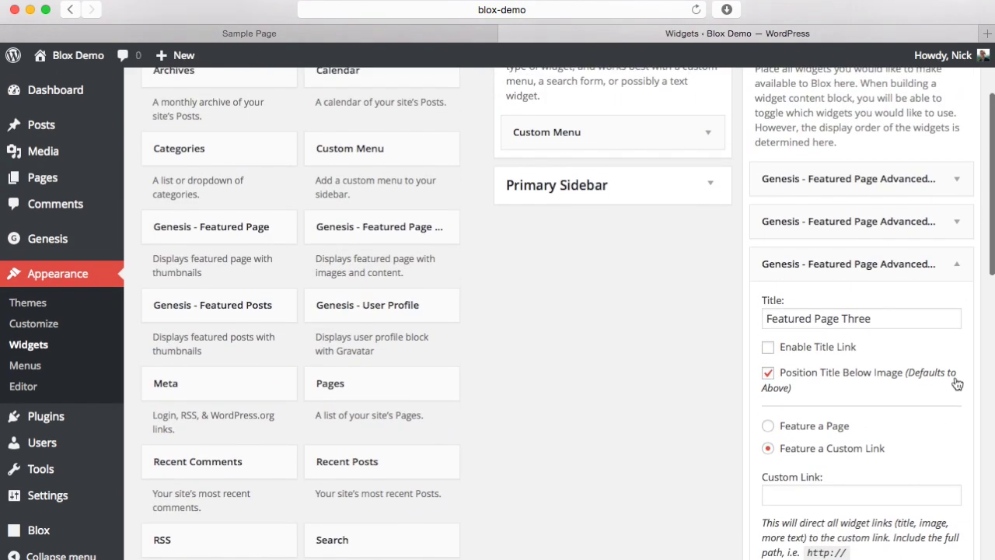
click(956, 280)
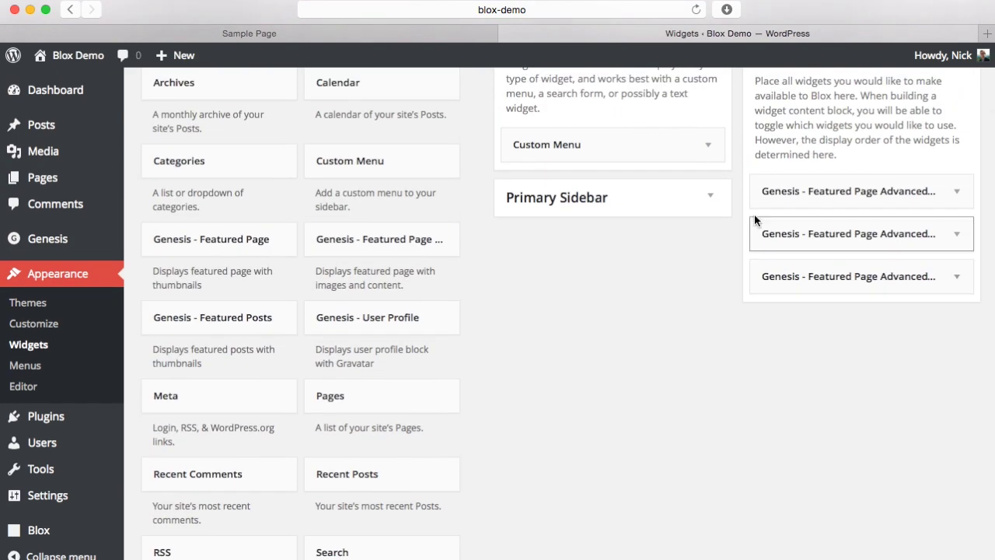
click(313, 33)
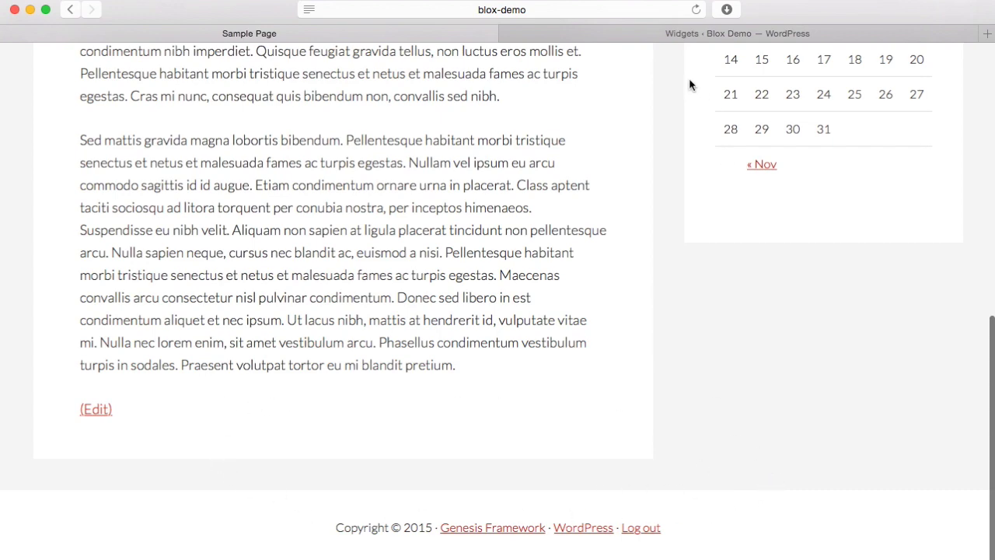
Open the Footer Featured Pages global block for editing from Blox > All Global Blocks.
click(662, 37)
scroll(47, 489, down, 5)
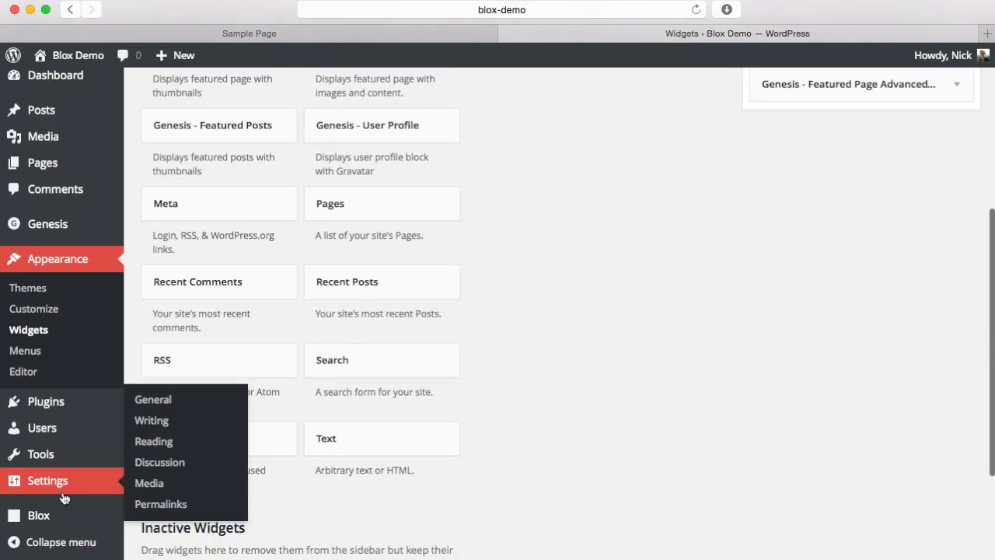
mouse_move(66, 519)
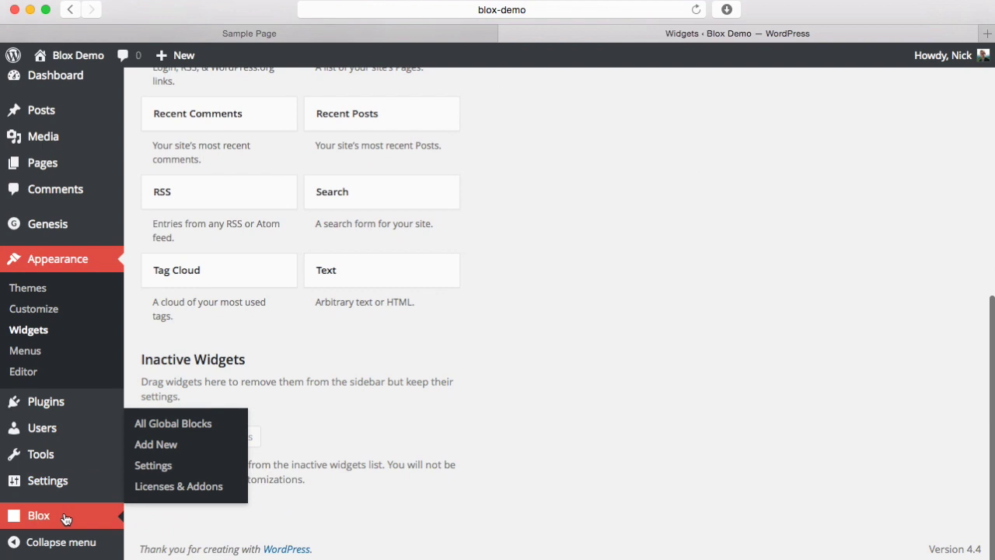
click(166, 423)
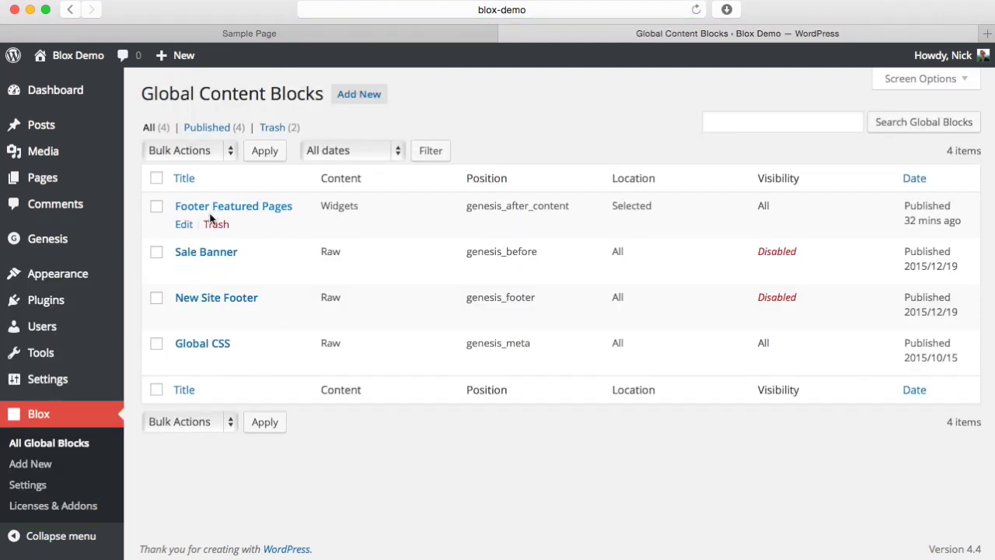
click(184, 225)
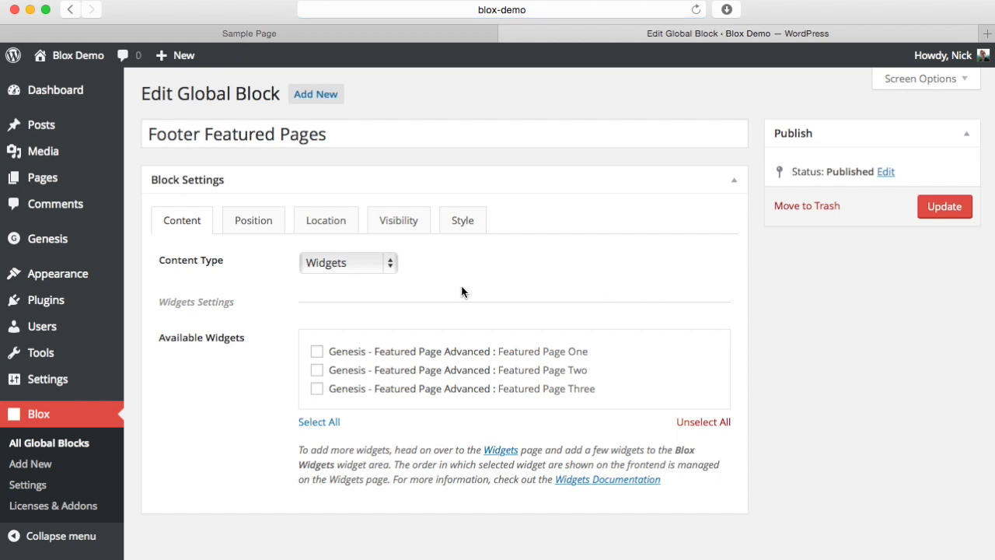
Keep Widgets as content type and check Featured Page One, Two and Three.
click(392, 268)
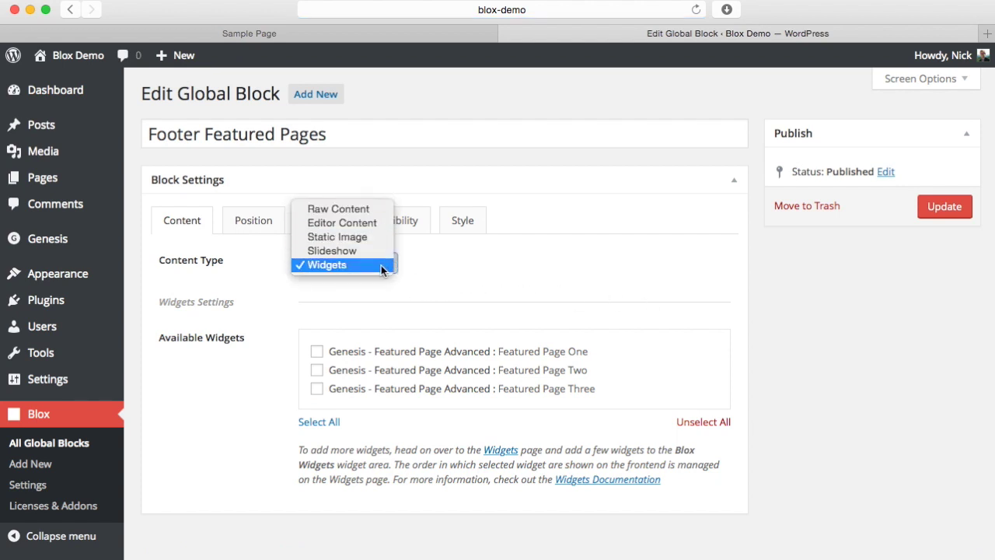
click(382, 269)
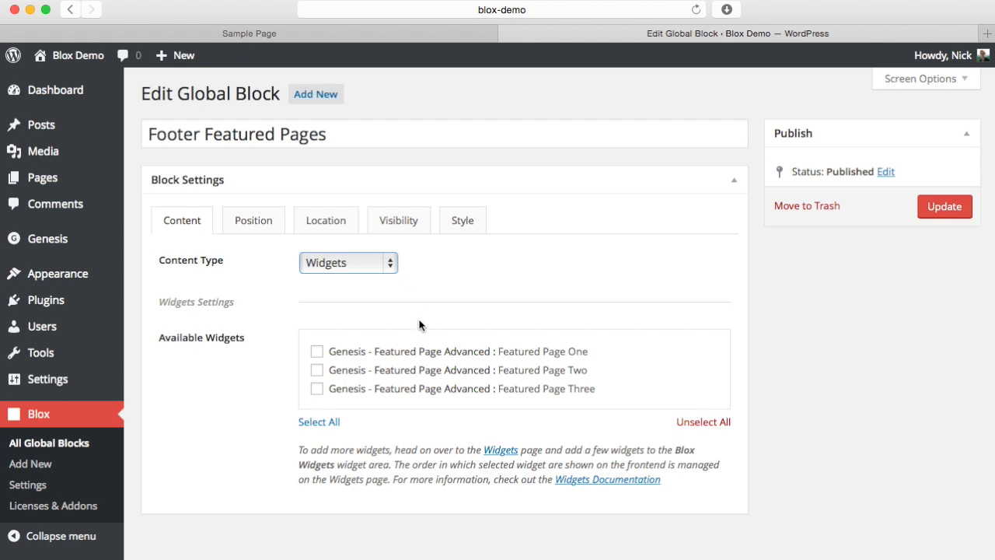
click(317, 352)
click(317, 370)
click(317, 389)
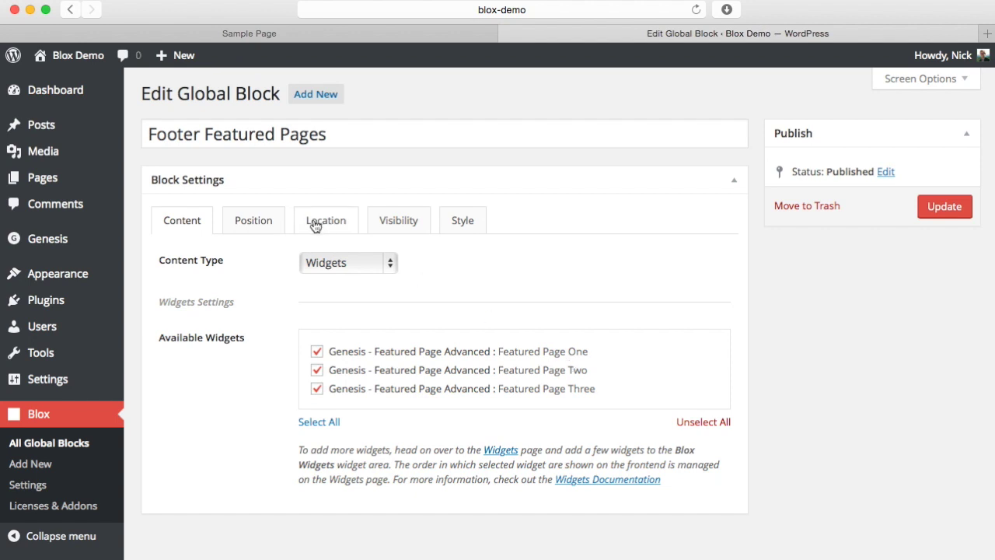
Review the block's Position, Location, Visibility and Style settings, then Update it.
click(273, 221)
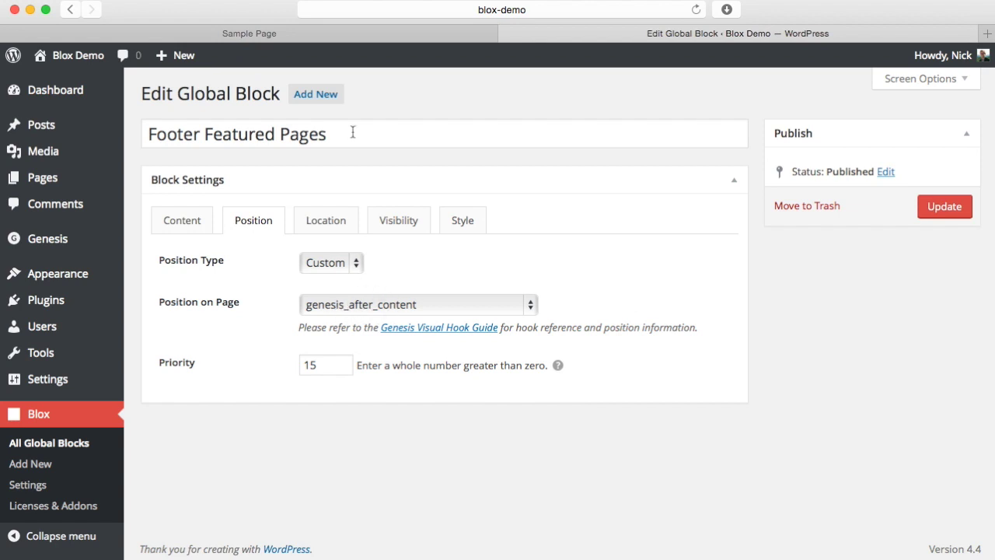
click(338, 33)
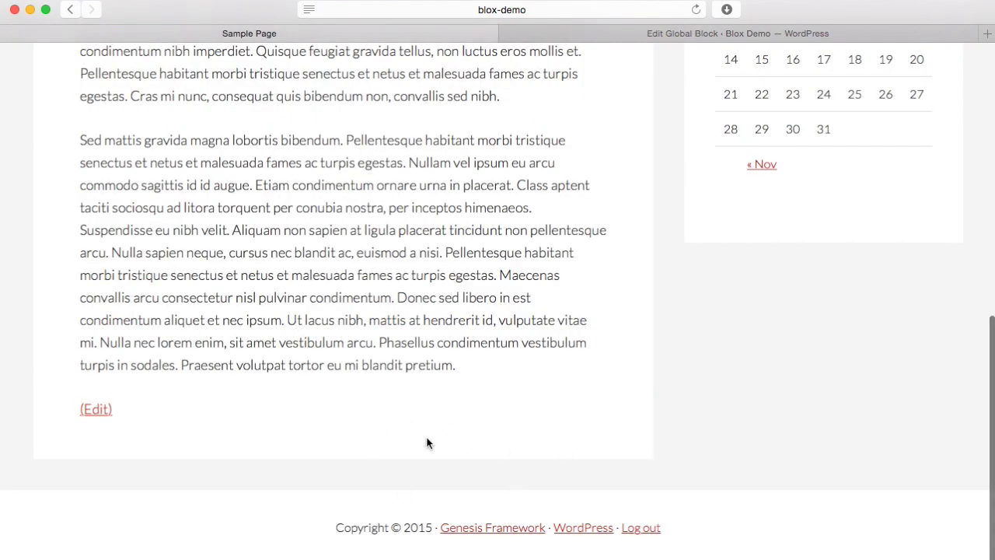
click(589, 38)
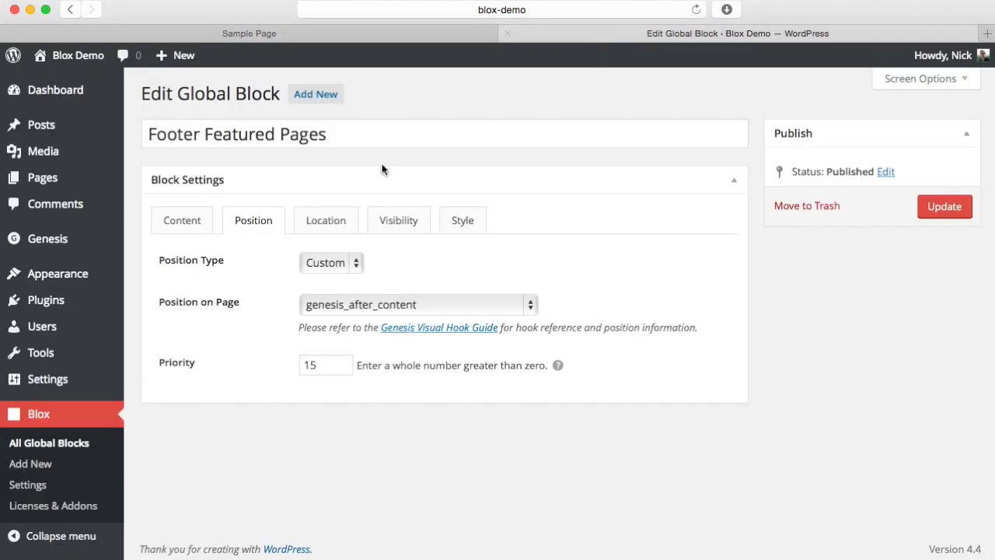
click(330, 231)
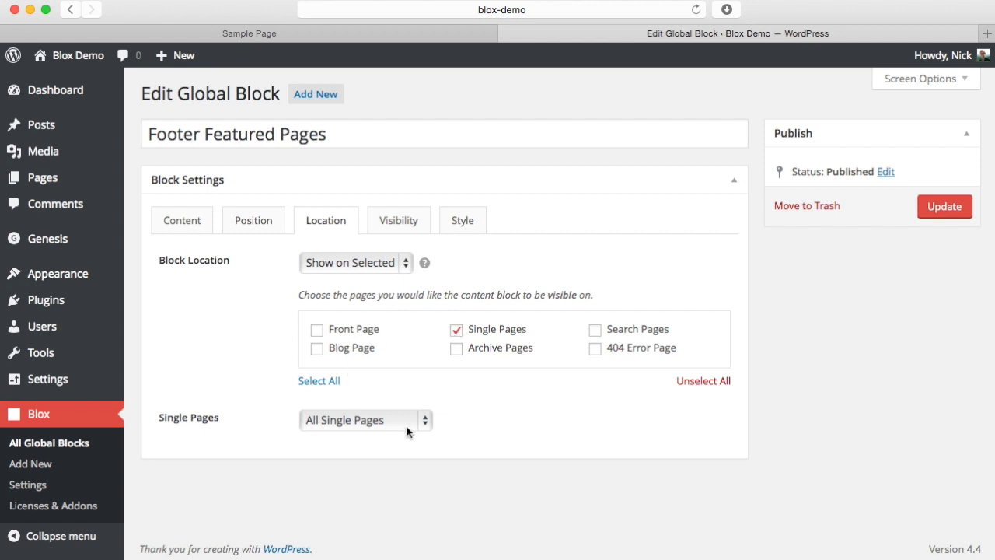
click(421, 225)
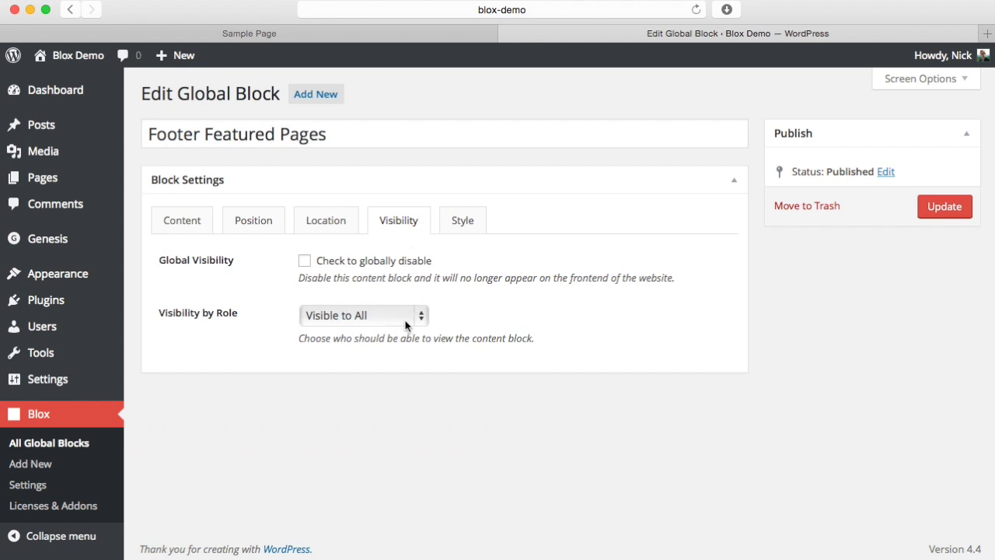
click(464, 221)
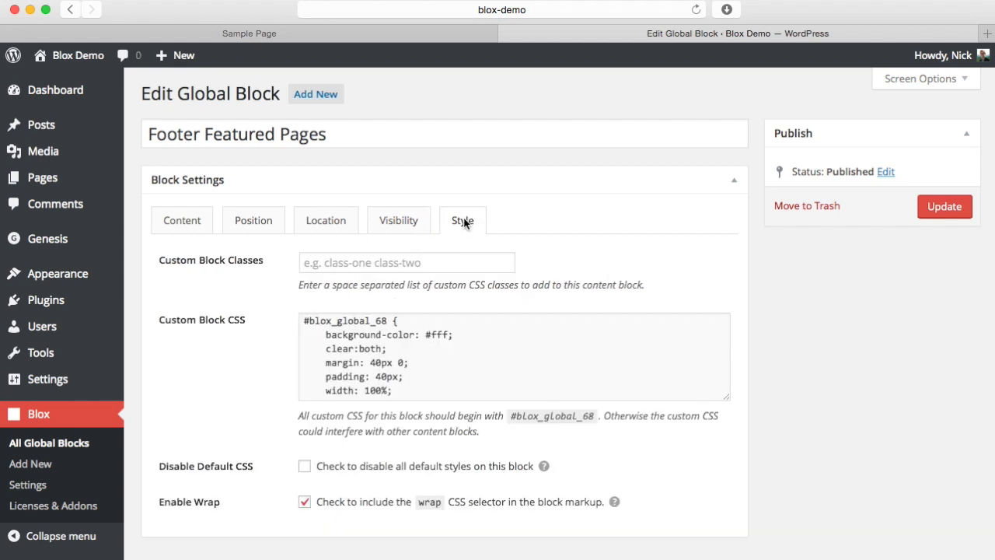
scroll(428, 361, down, 10)
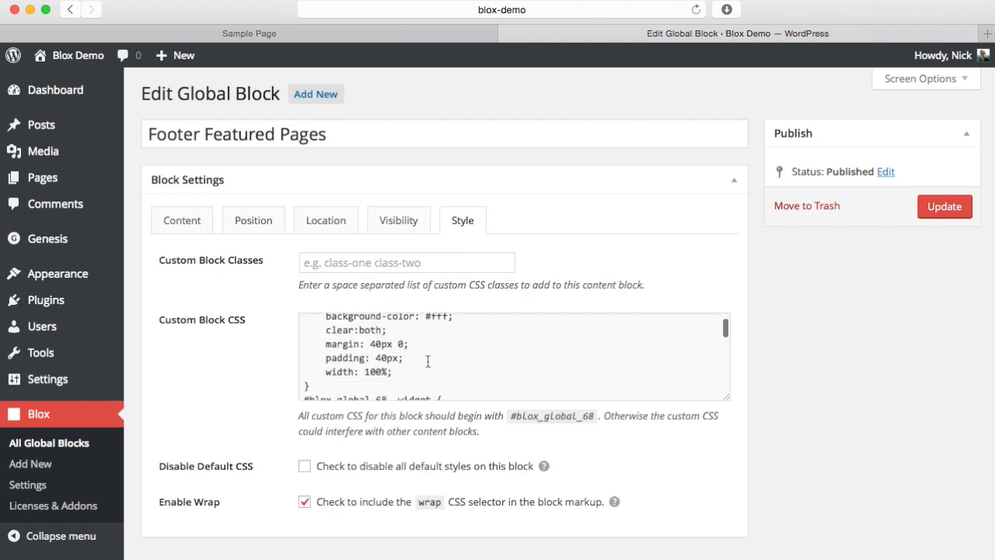
scroll(429, 363, up, 12)
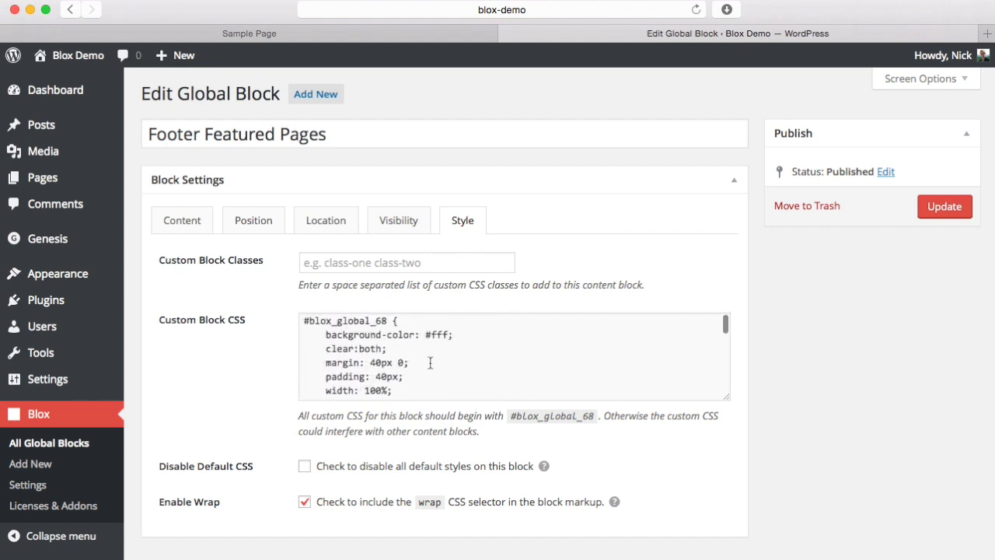
click(929, 211)
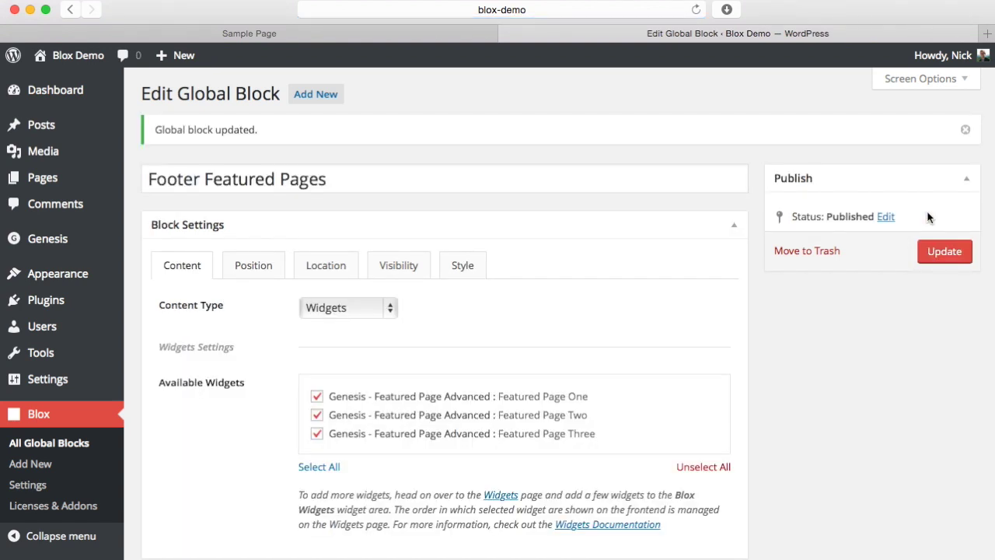
Reload the Sample Page to see the three featured pages, then return to the block editor.
click(484, 31)
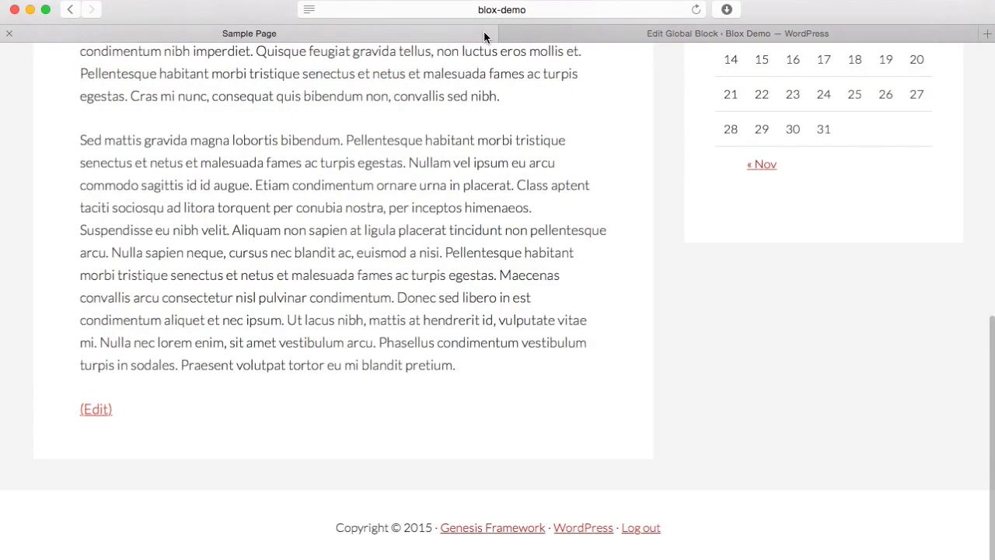
click(696, 9)
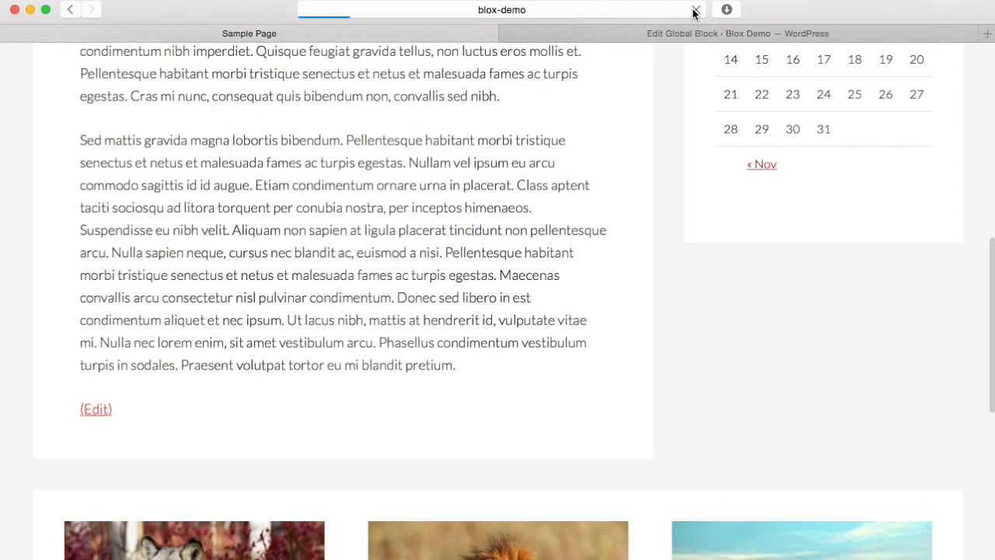
scroll(755, 266, down, 10)
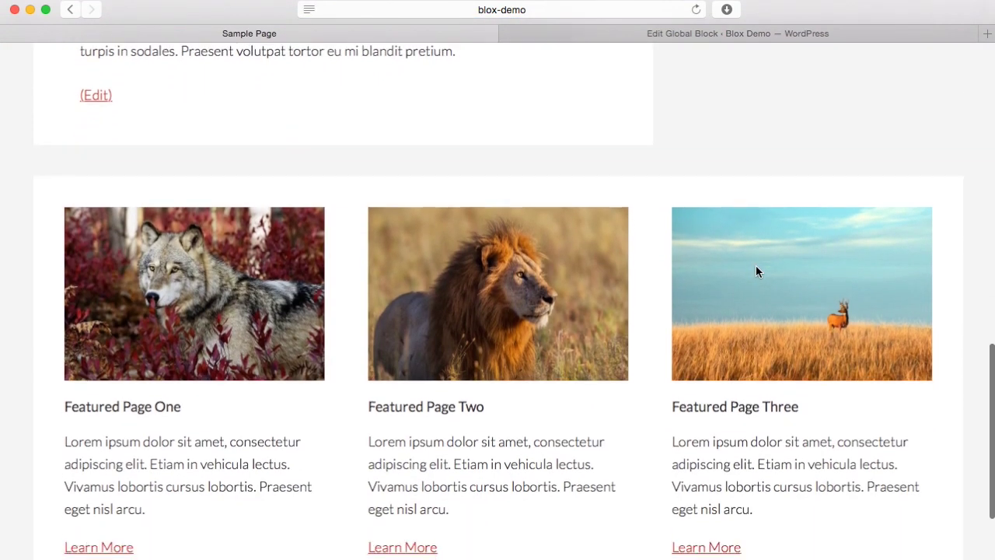
scroll(756, 266, up, 2)
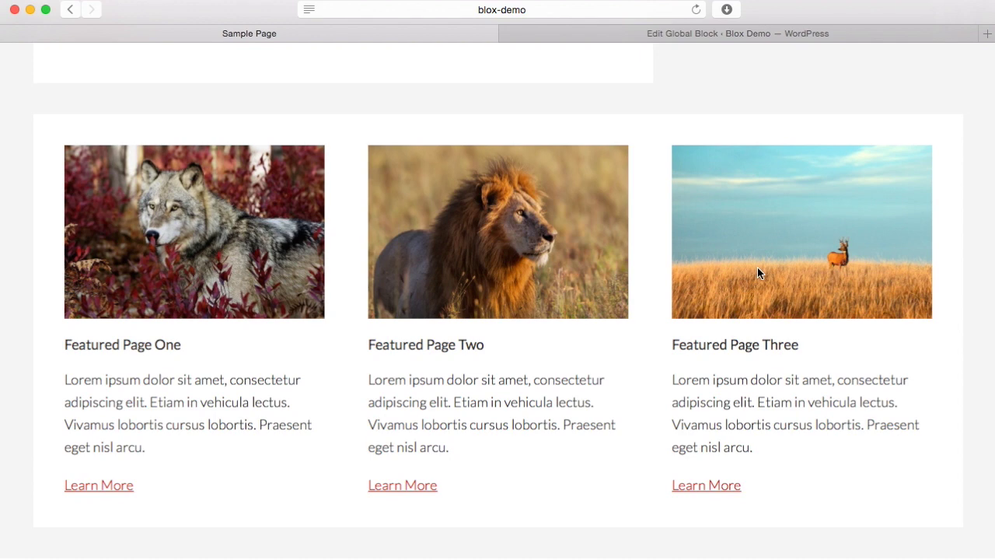
scroll(758, 268, up, 10)
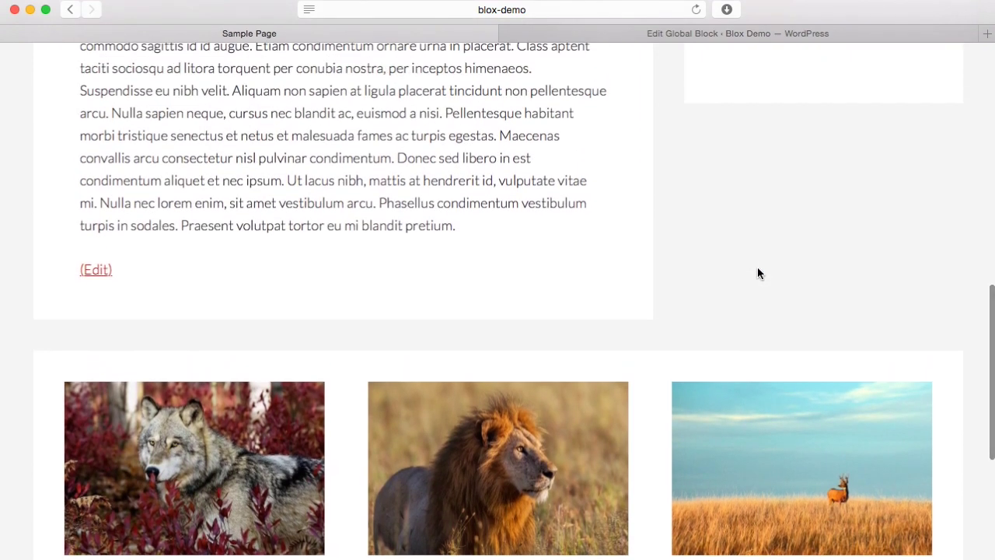
scroll(757, 273, down, 10)
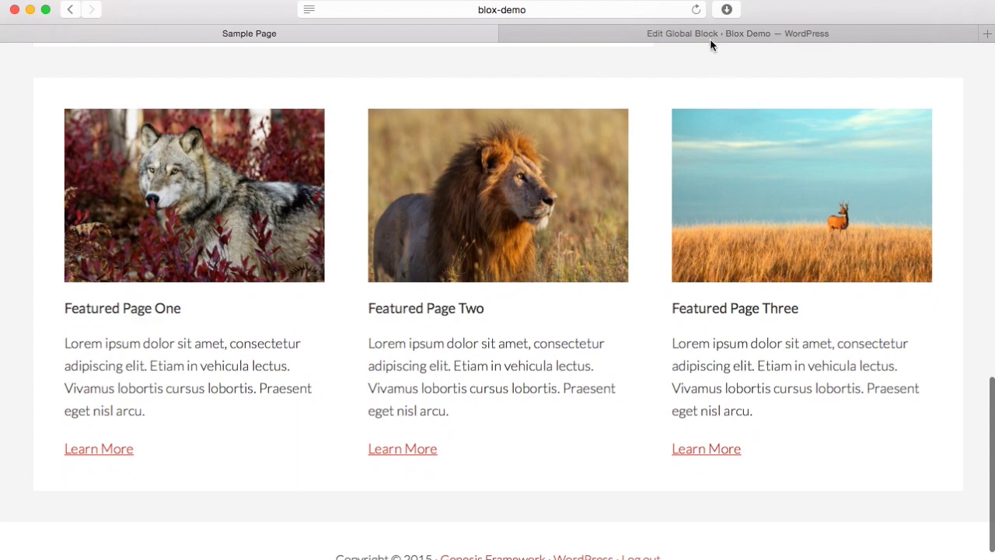
click(710, 36)
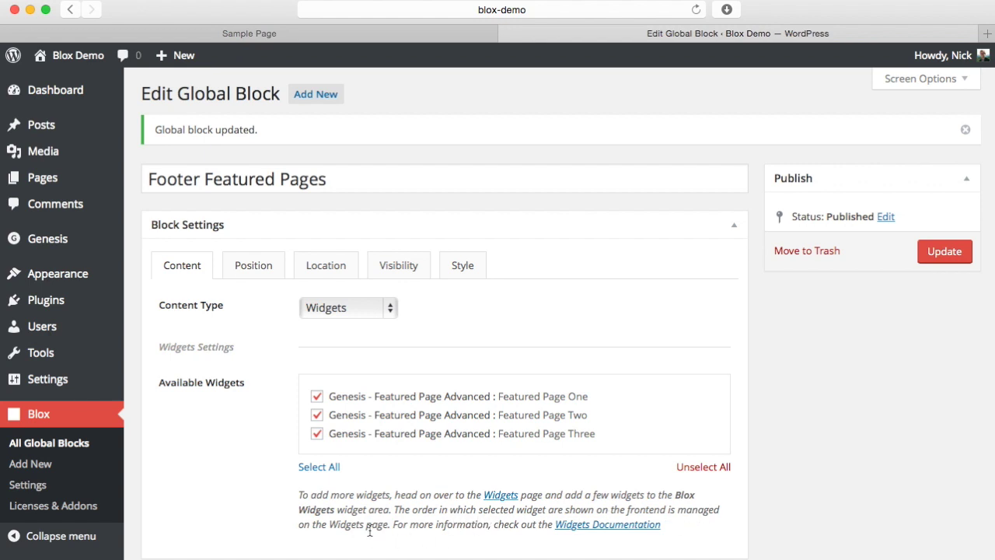
Open Appearance > Widgets and expand the Blox Widgets area.
mouse_move(89, 279)
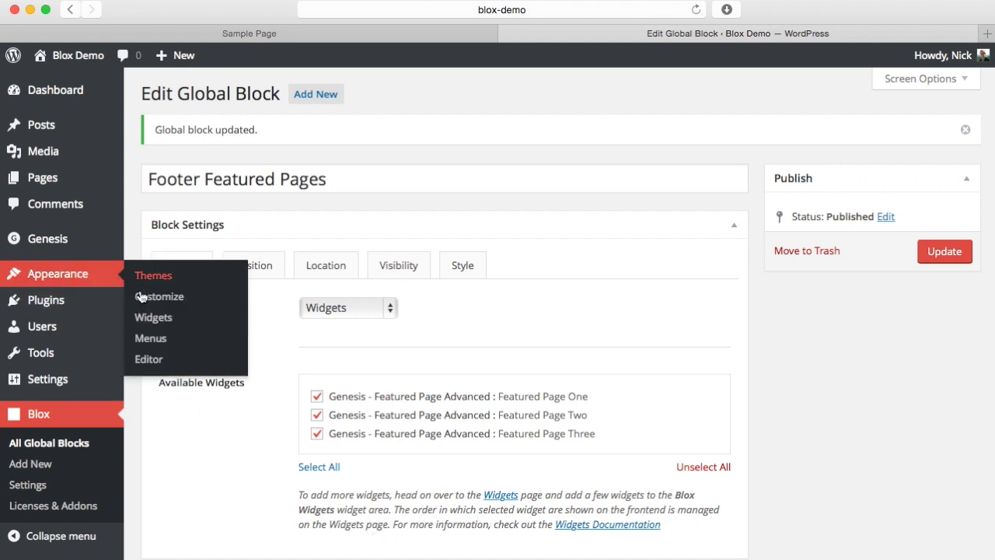
click(142, 321)
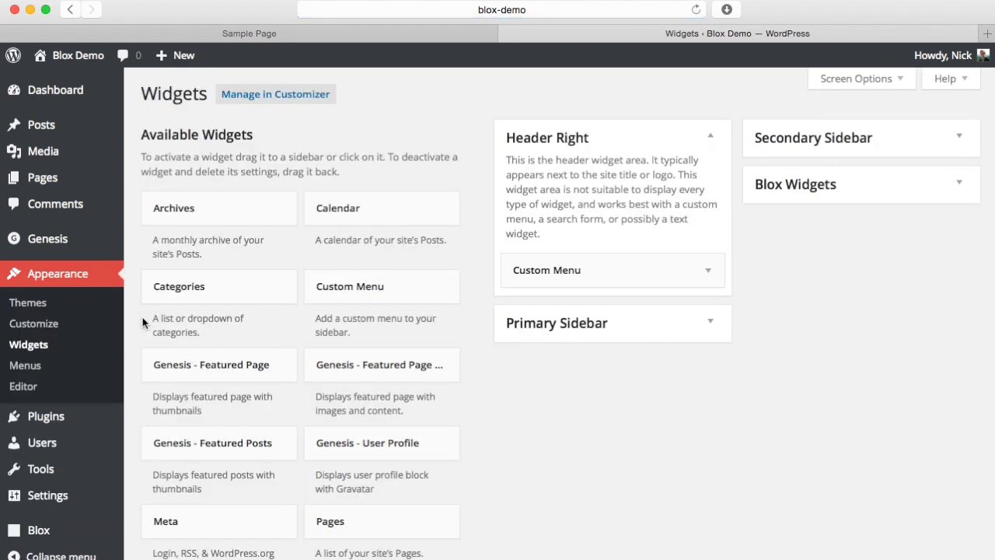
click(957, 190)
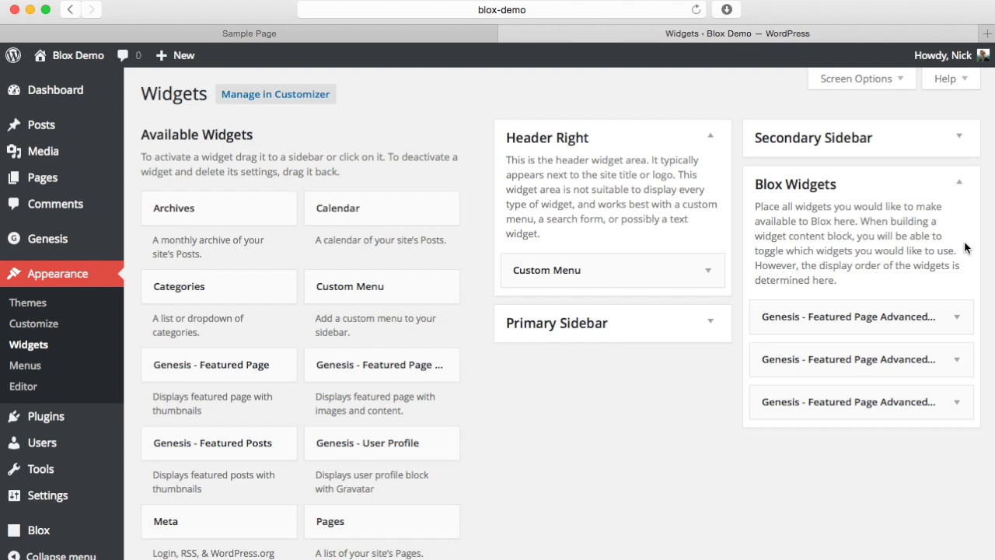
Drag the Featured Page Three widget above Featured Page One into the first slot.
click(957, 402)
scroll(956, 420, down, 10)
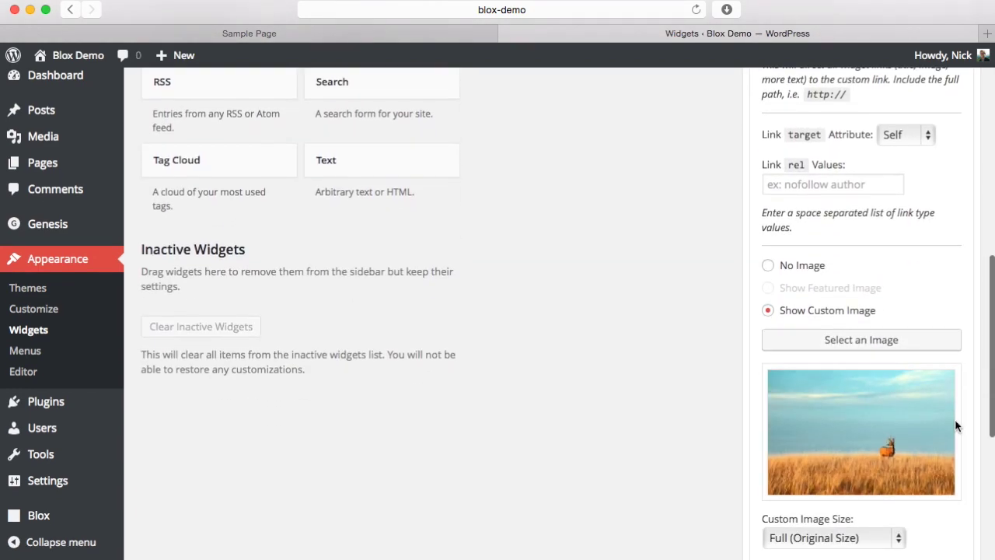
scroll(955, 419, up, 5)
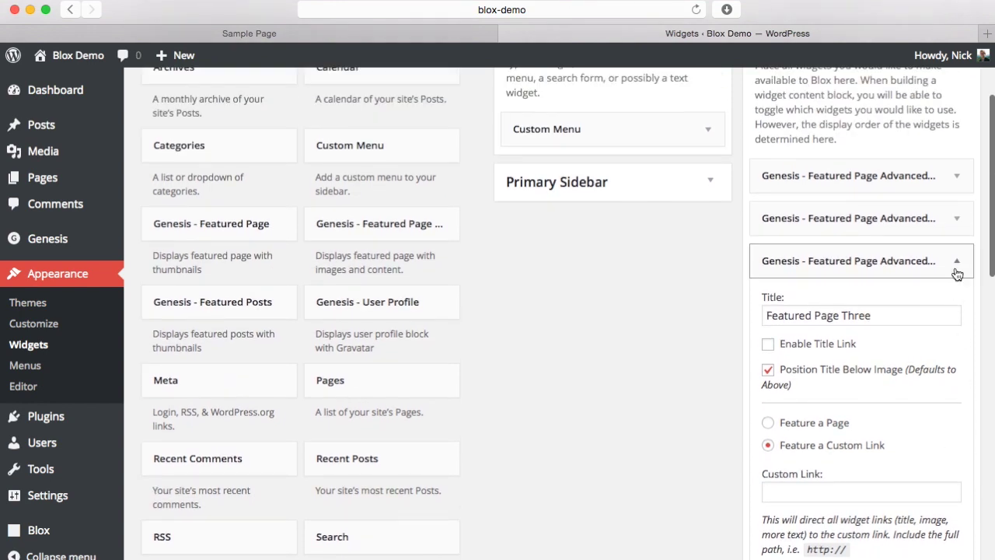
click(956, 266)
drag(907, 260, 908, 177)
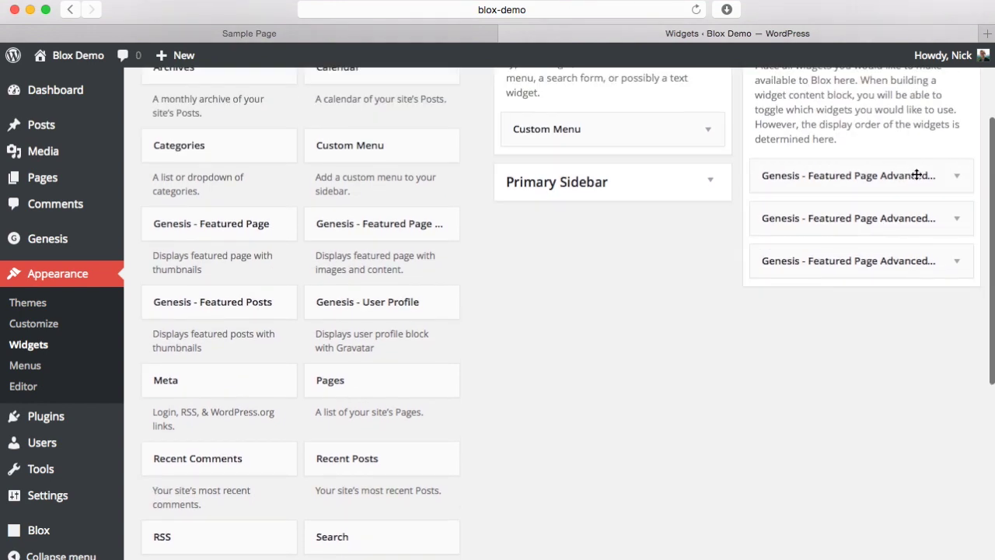
click(433, 35)
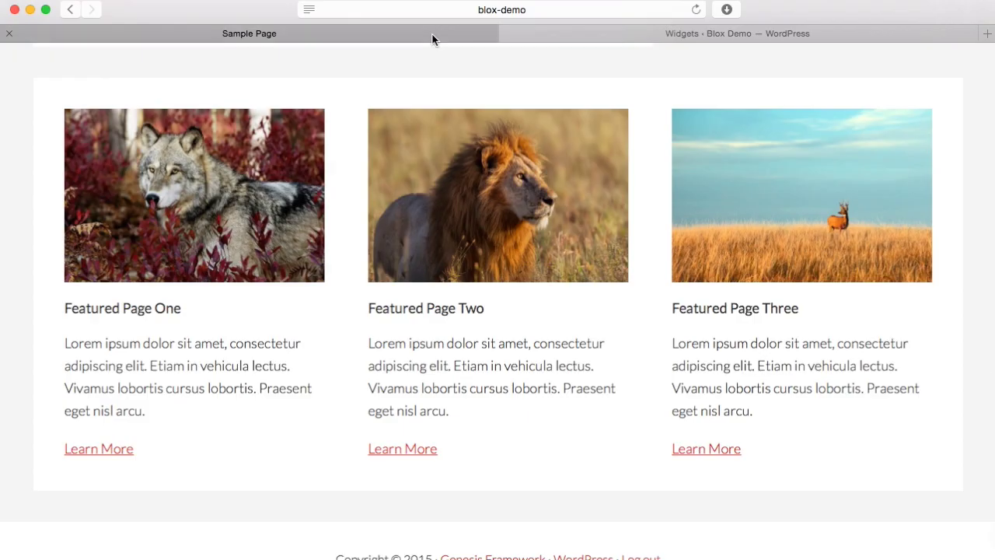
click(696, 10)
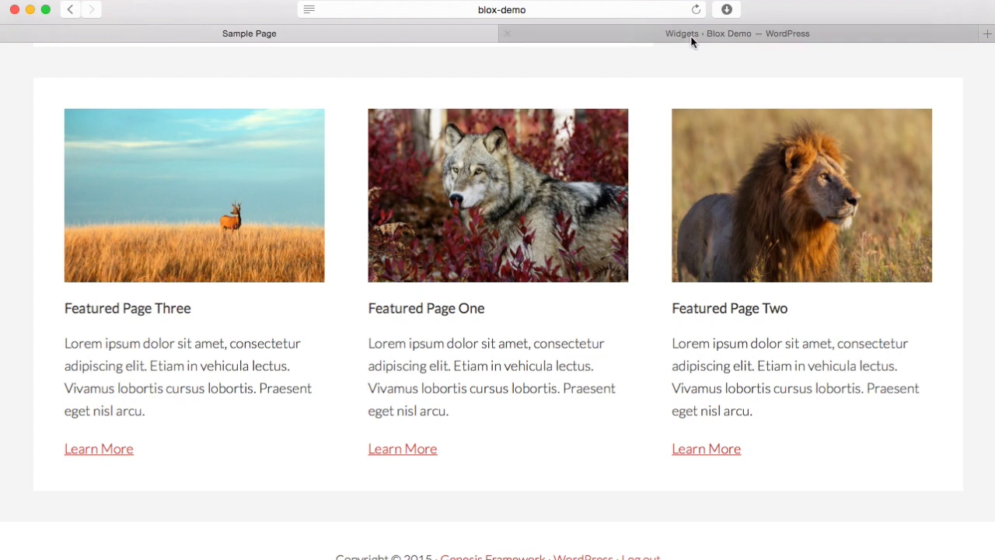
click(692, 37)
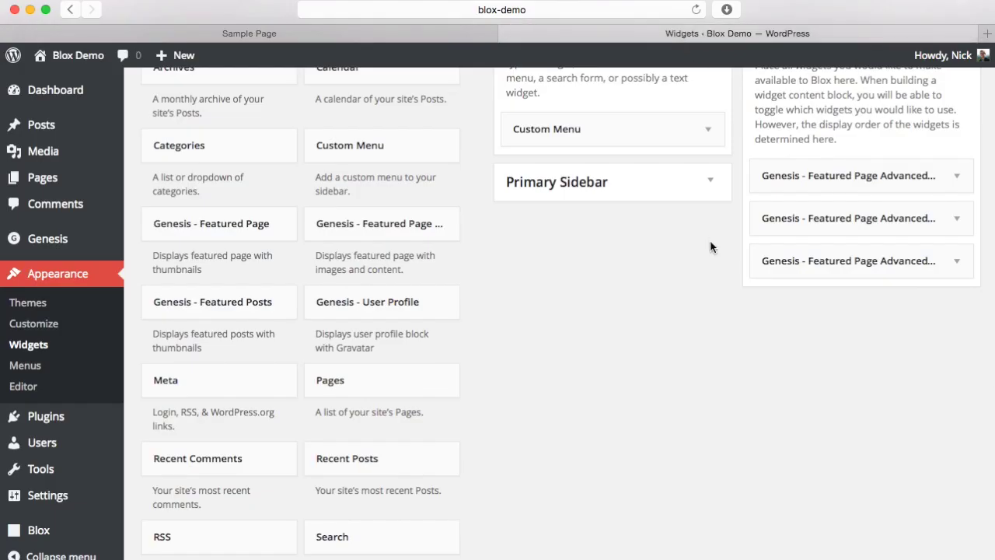
Add a Calendar widget to Blox Widgets, title it 'Calendar', and save it.
scroll(710, 242, up, 3)
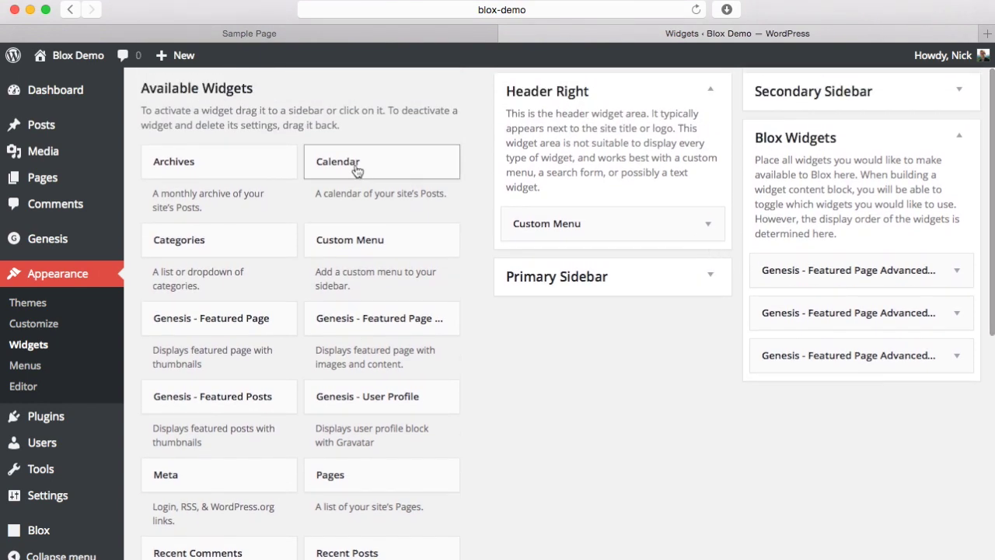
drag(387, 165, 826, 266)
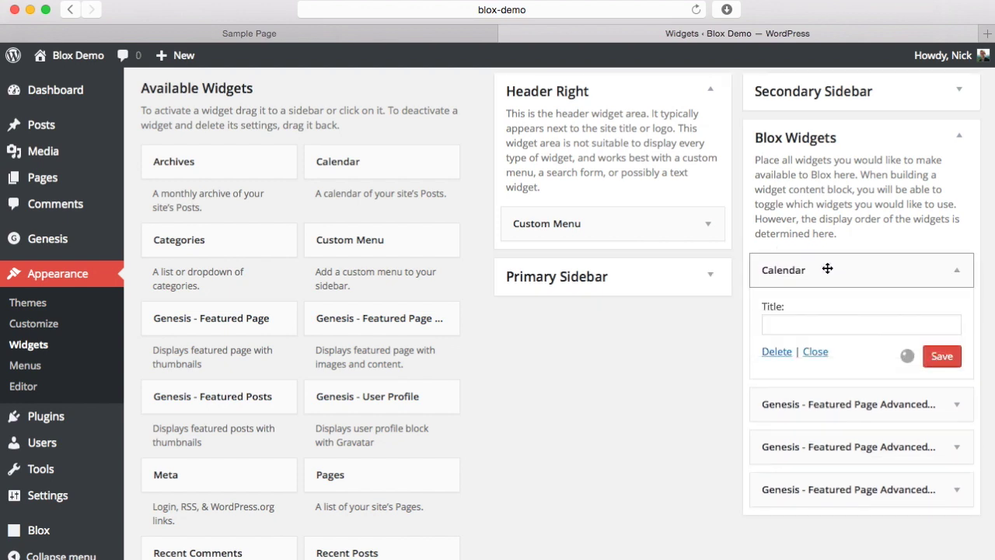
click(806, 330)
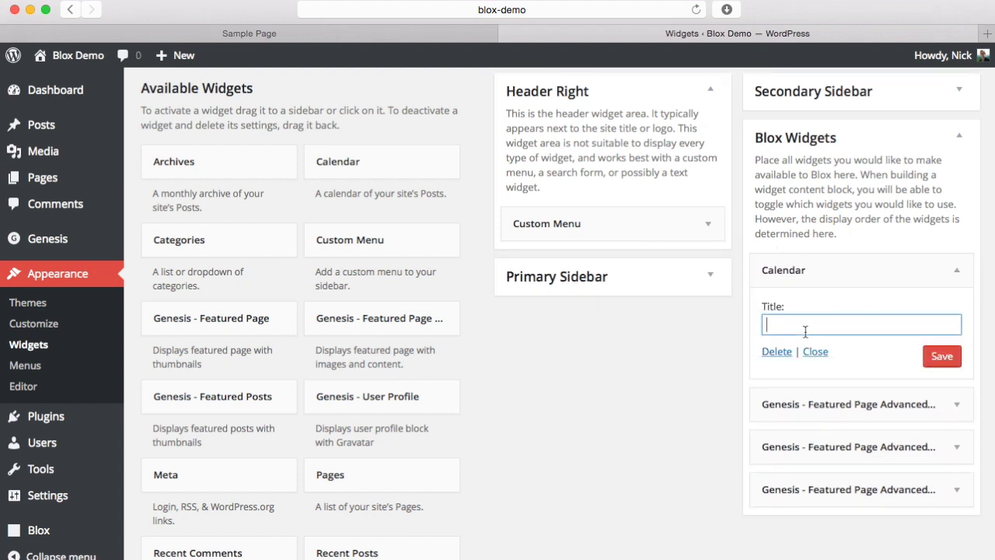
text(Calendar)
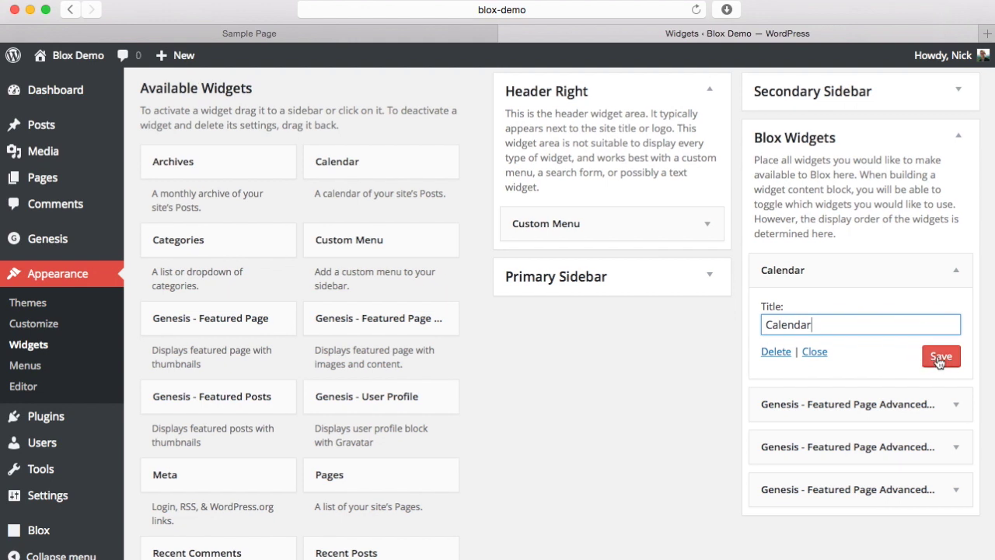
click(940, 359)
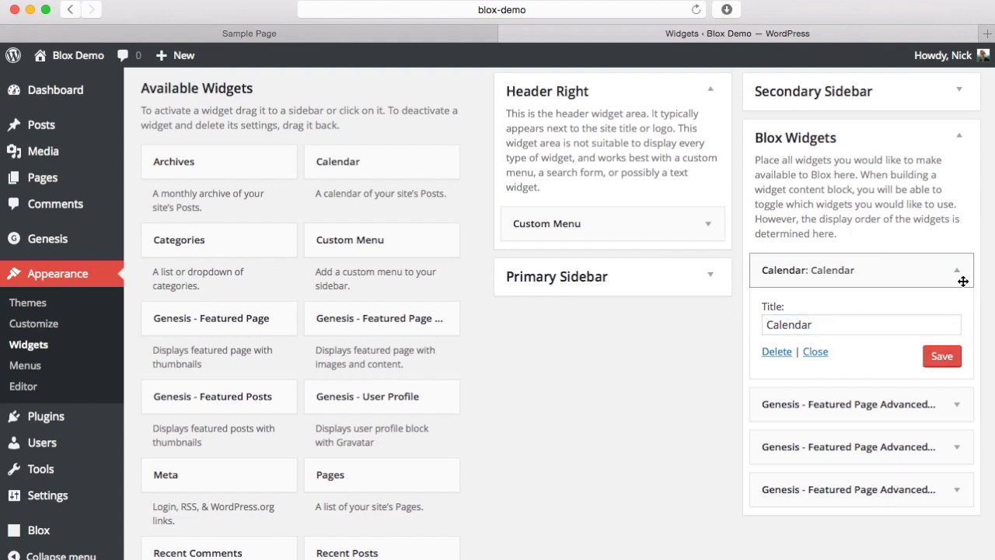
click(960, 276)
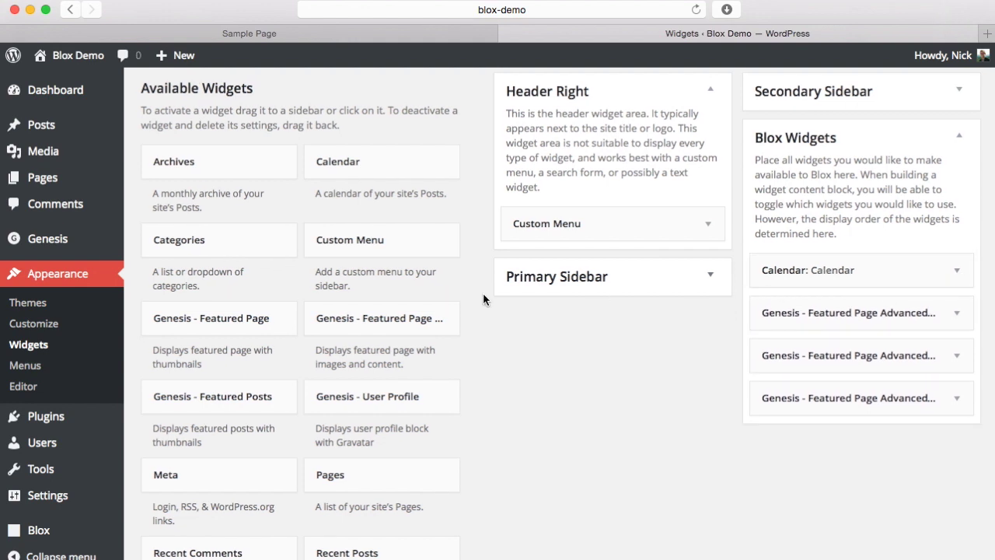
scroll(78, 466, down, 2)
Open Footer Featured Pages from All Global Blocks, reload the Sample Page, then return to the editor.
mouse_move(57, 513)
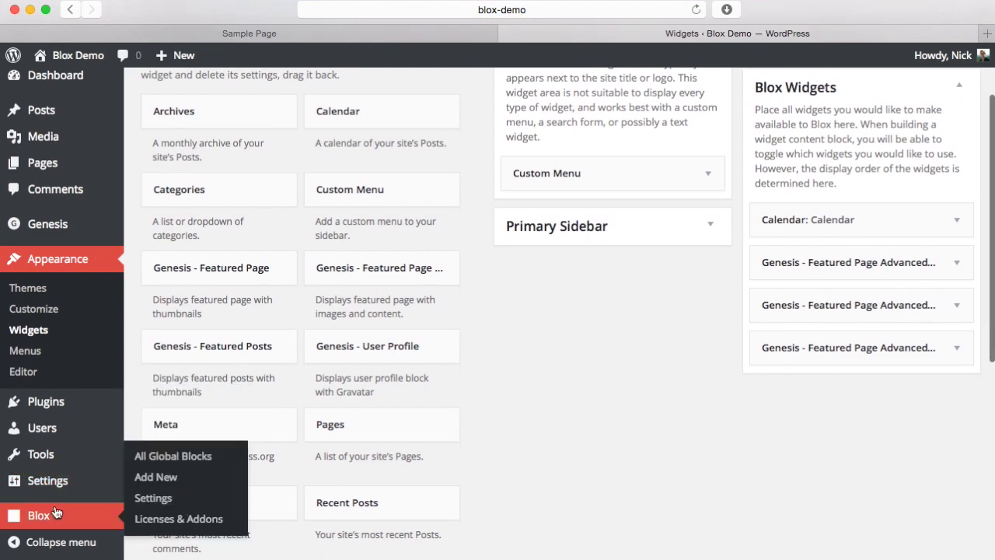
click(187, 462)
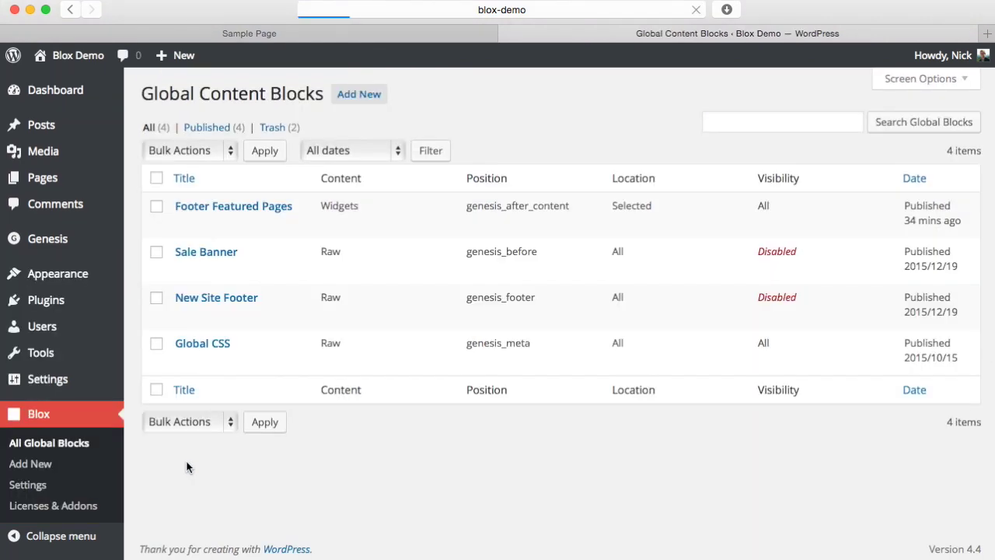
mouse_move(185, 222)
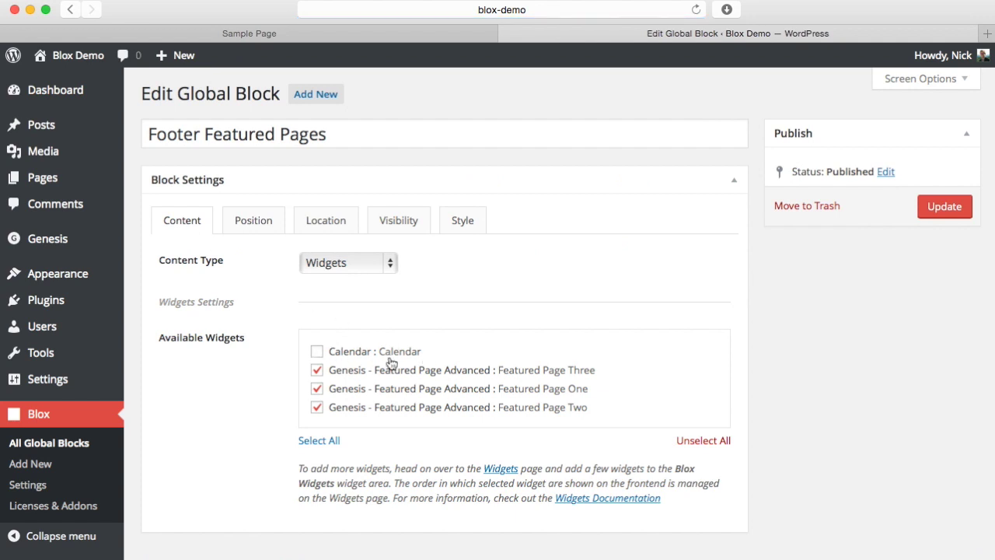
click(303, 32)
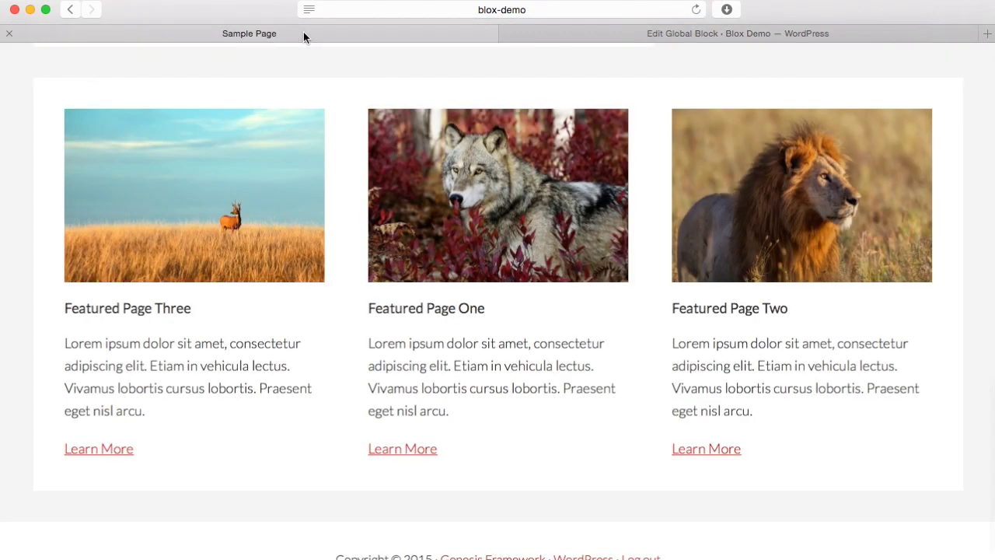
click(696, 9)
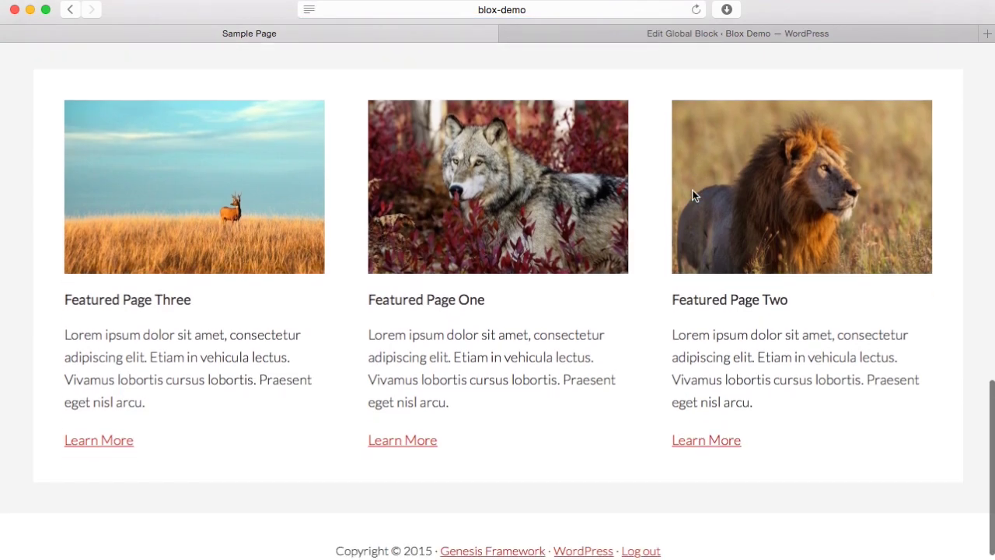
click(645, 33)
Tick Calendar, untick all three Featured Page widgets, and Update the block.
click(317, 352)
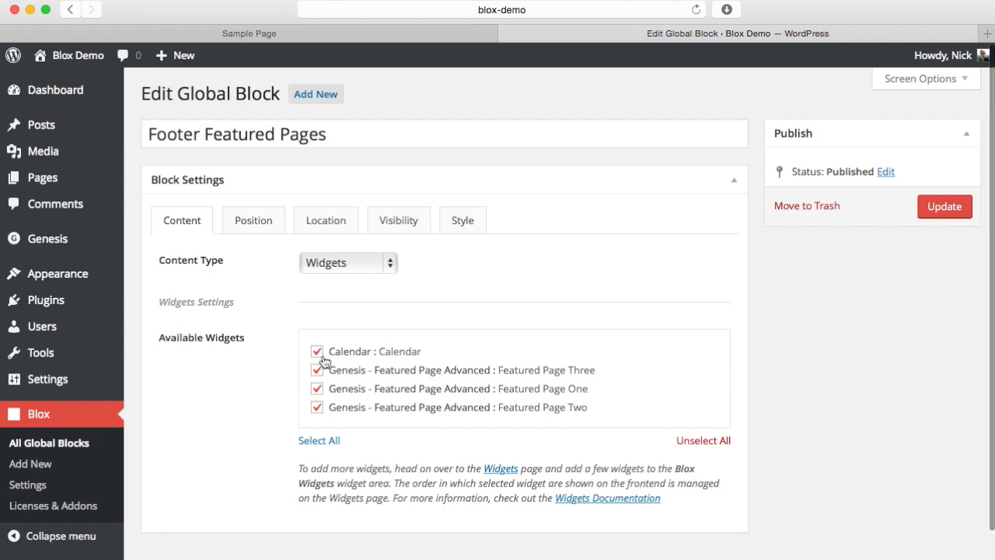
click(318, 370)
click(318, 389)
click(318, 408)
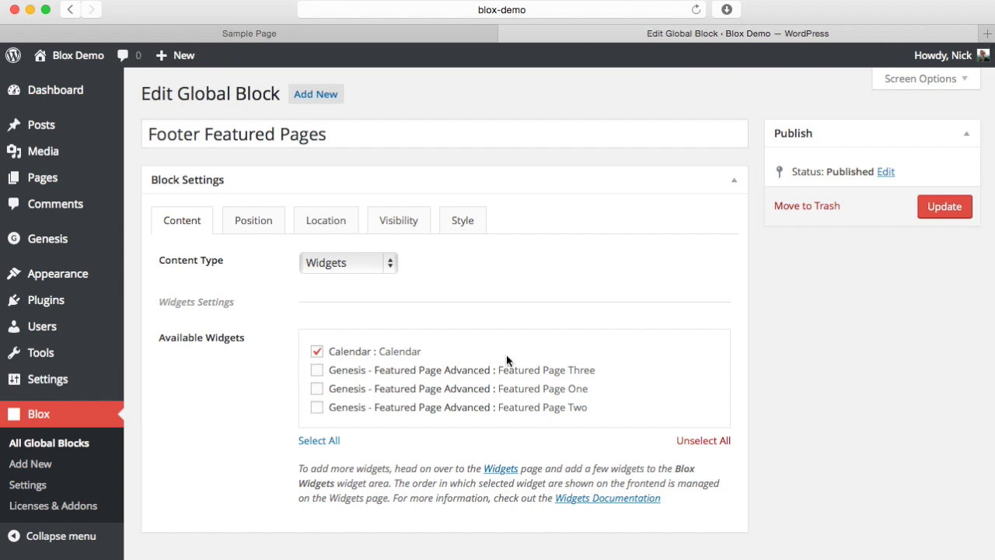
click(938, 209)
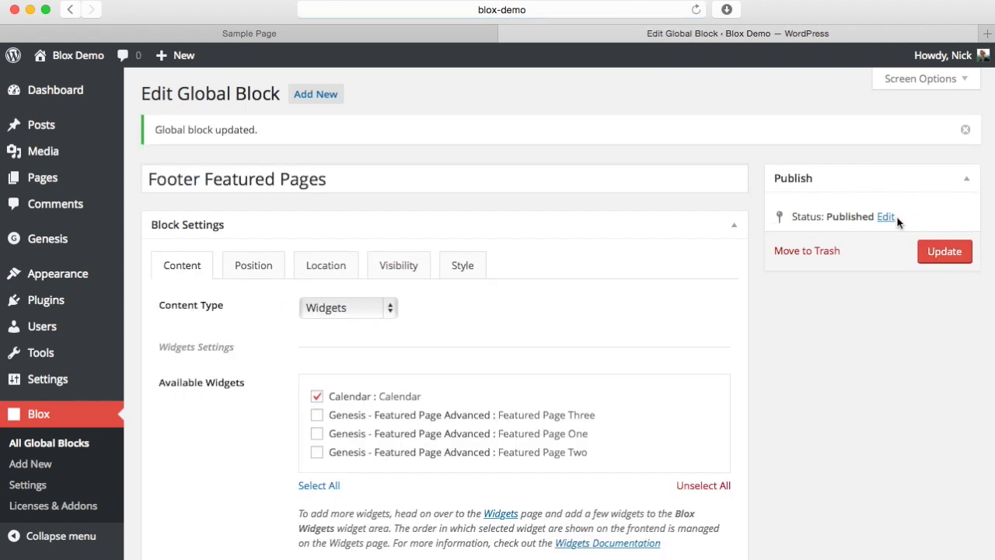
Reload the Sample Page to see the December 2015 calendar displayed.
click(429, 35)
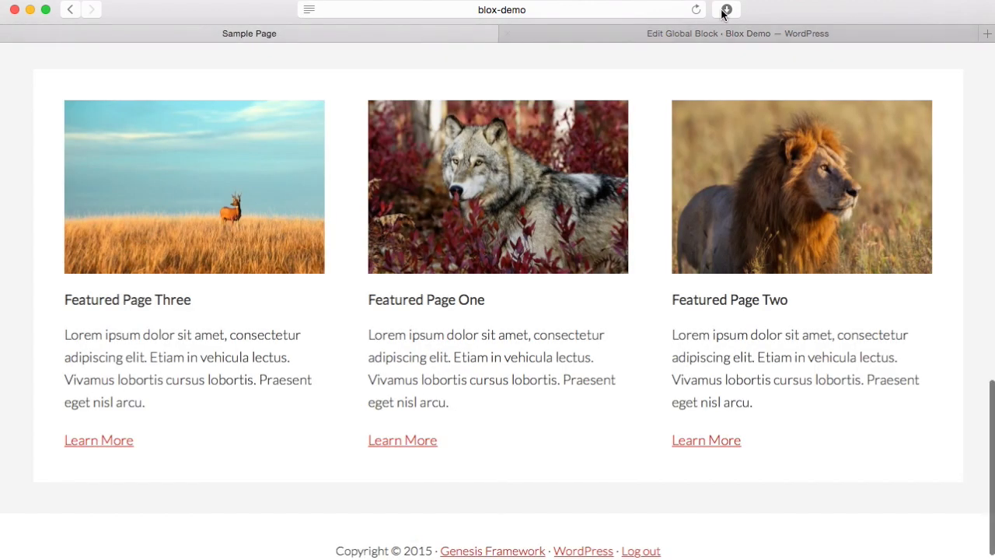
click(696, 10)
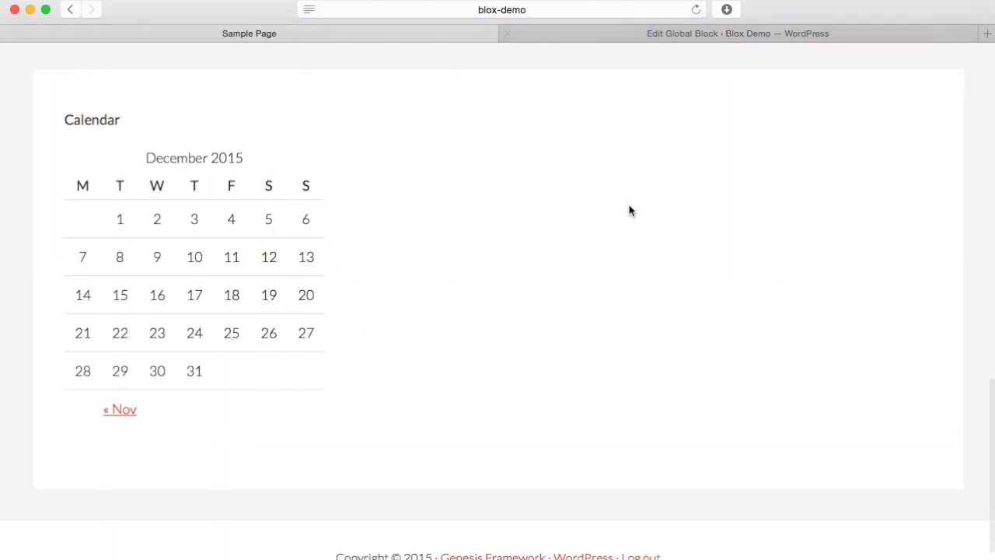
scroll(630, 211, up, 2)
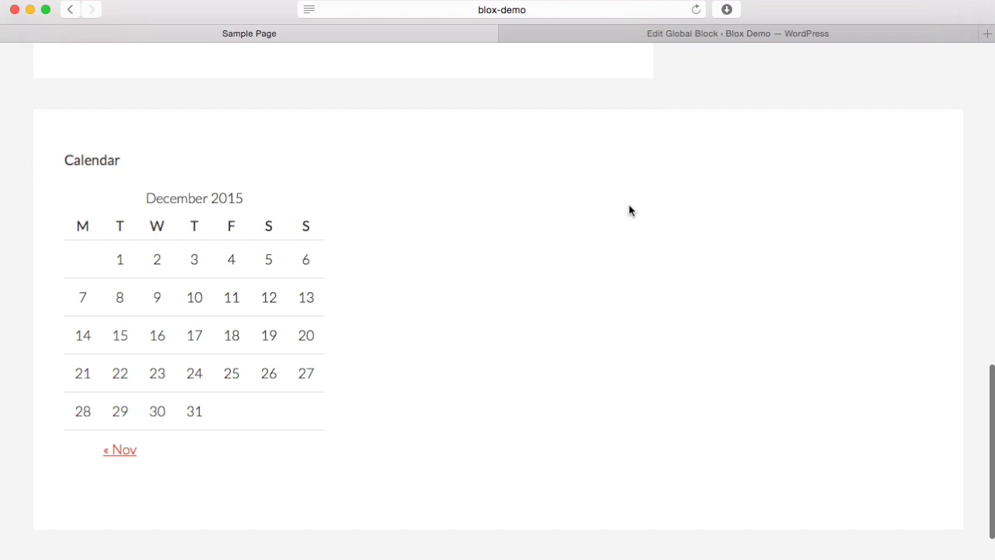
Review the Footer Featured Pages block's Style CSS, highlighting the 30% widget width rule.
click(610, 33)
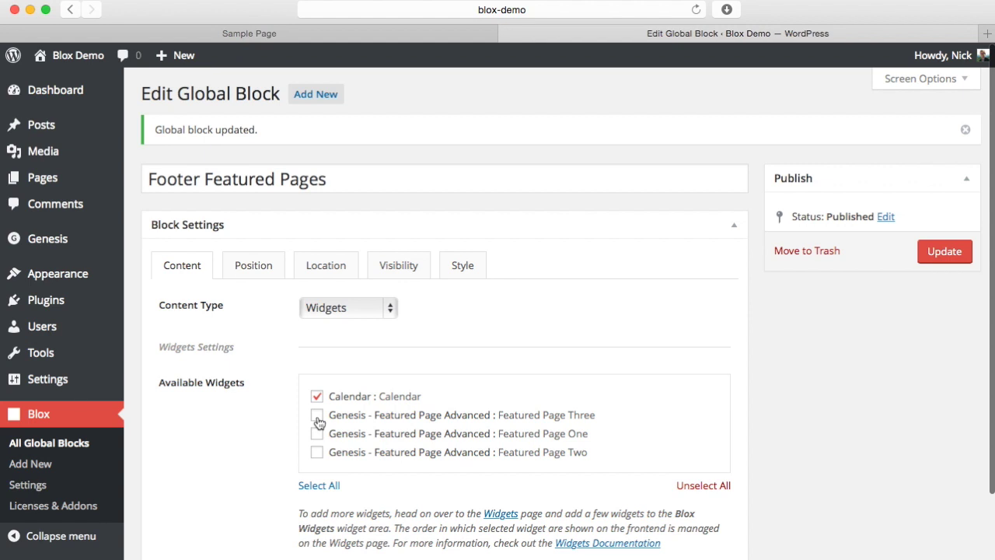
click(464, 267)
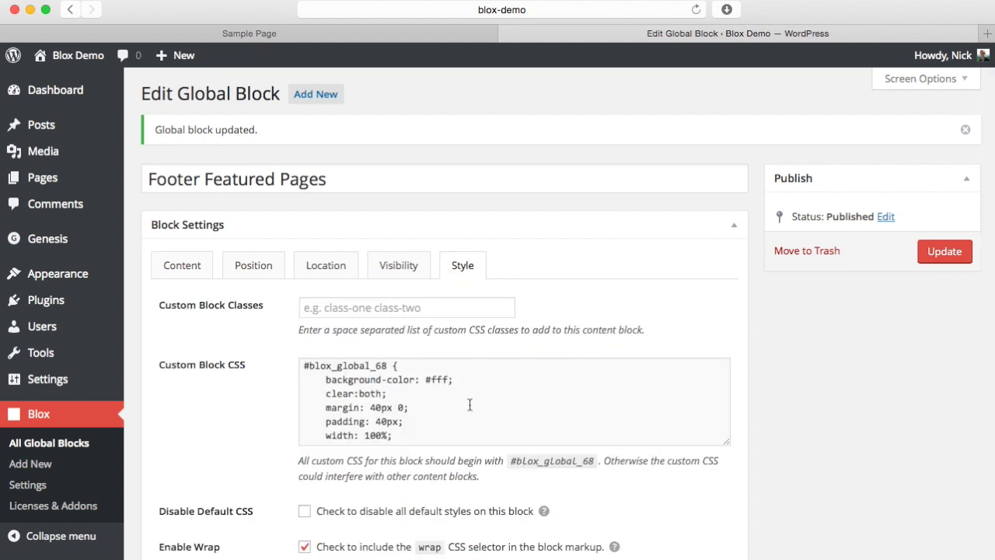
scroll(464, 412, down, 1)
scroll(459, 420, down, 4)
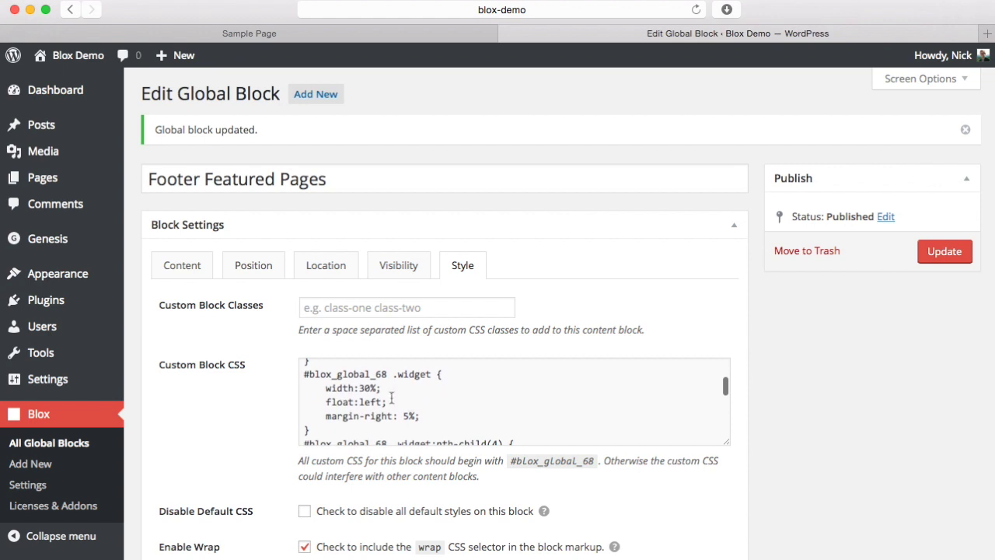
drag(320, 388, 381, 388)
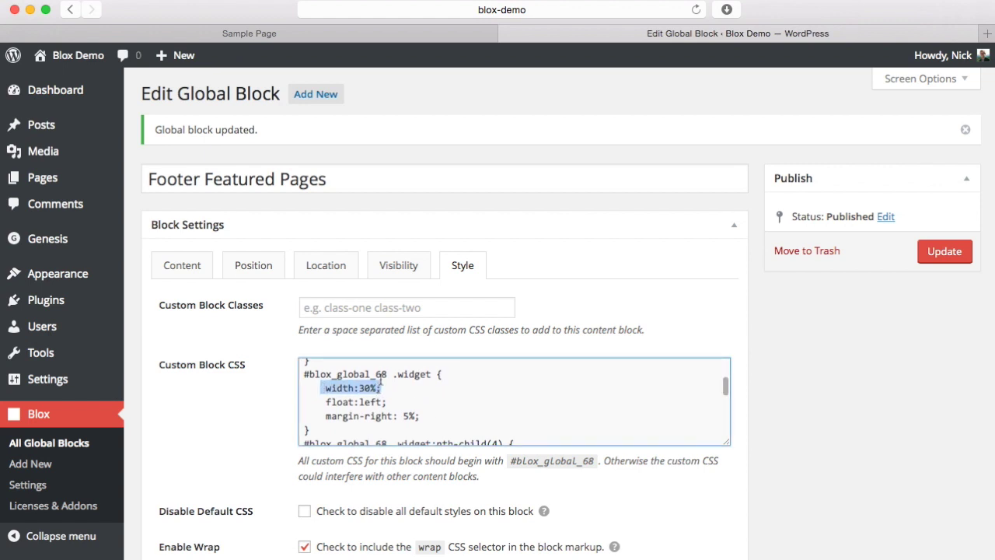
Tick Featured Page Three and Featured Page One in Content and update the block.
click(204, 276)
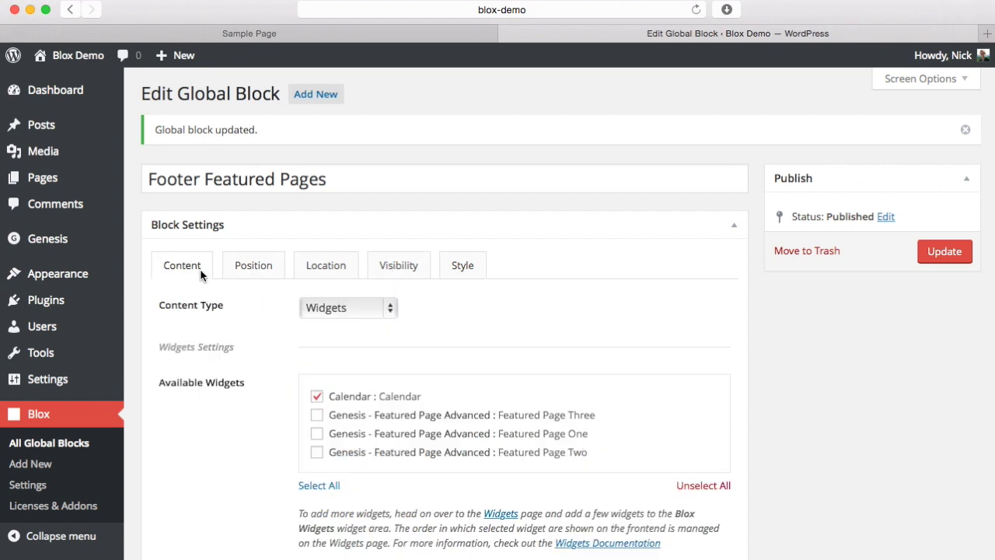
click(317, 416)
click(317, 434)
click(946, 255)
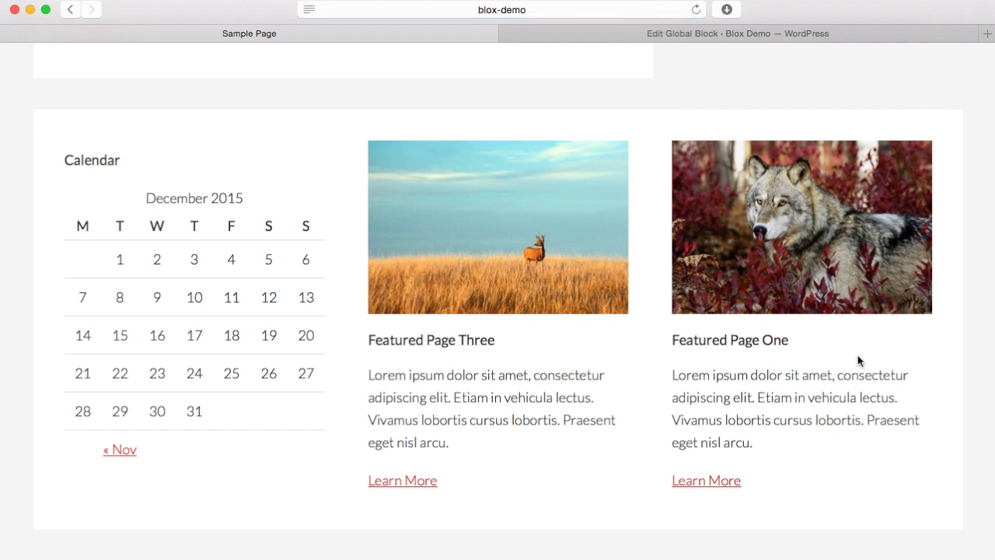
Scroll the Sample Page down to the footer's Calendar, Featured Page Three and Featured Page One columns.
scroll(859, 360, down, 1)
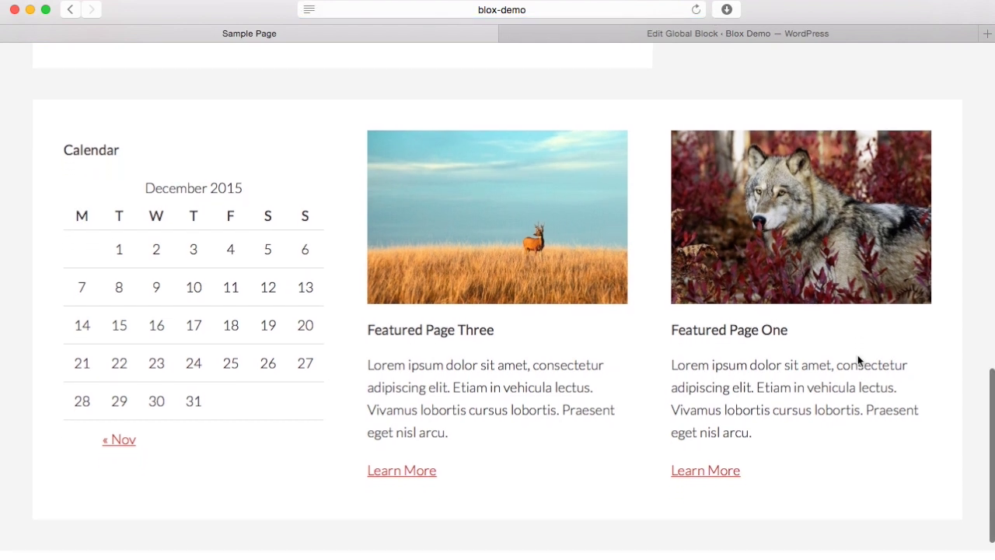
scroll(860, 360, down, 1)
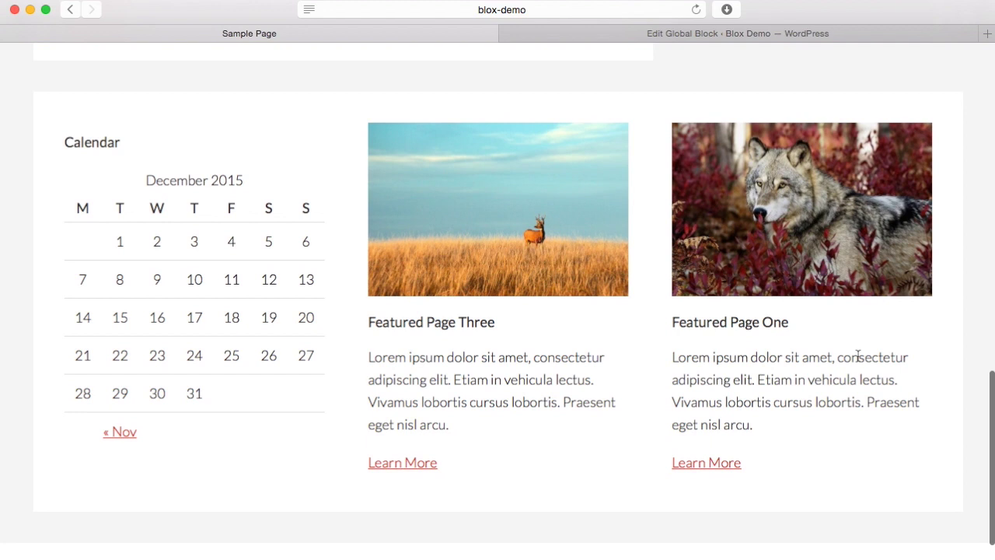